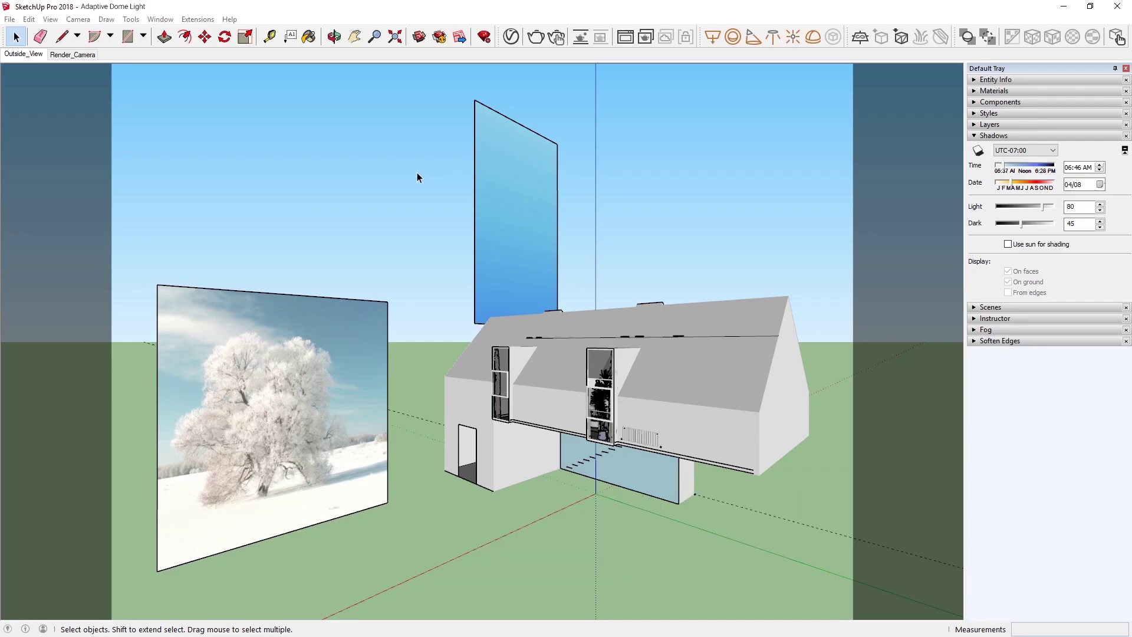
# Open the V-Ray Asset Editor's Lights list and select the sky and tree backdrop planes
pyautogui.click(510, 37)
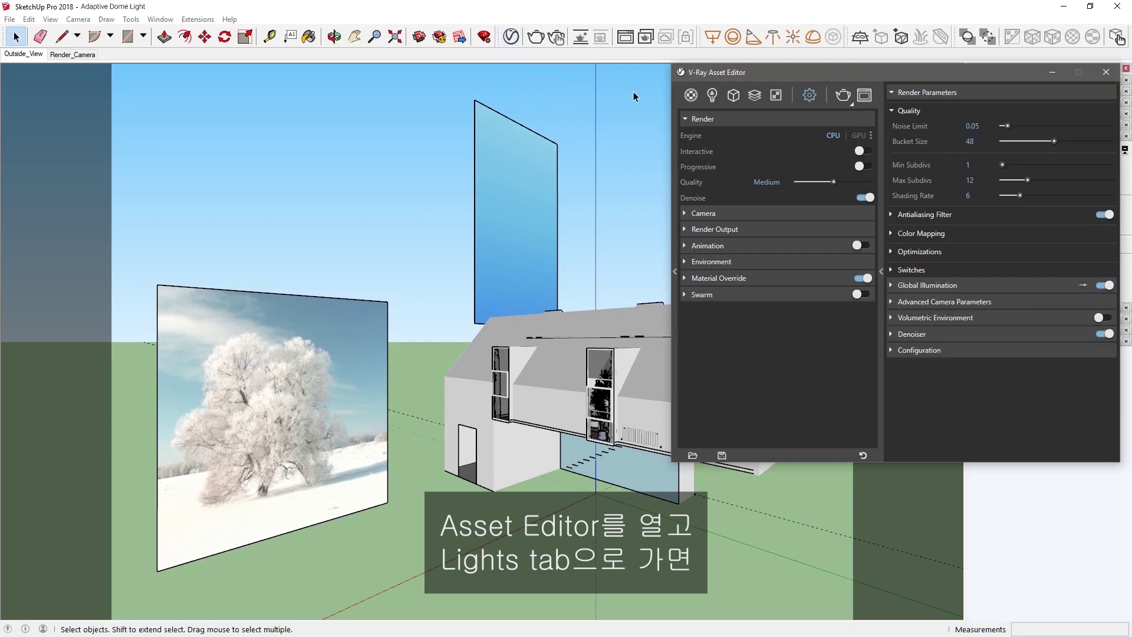
pyautogui.click(713, 96)
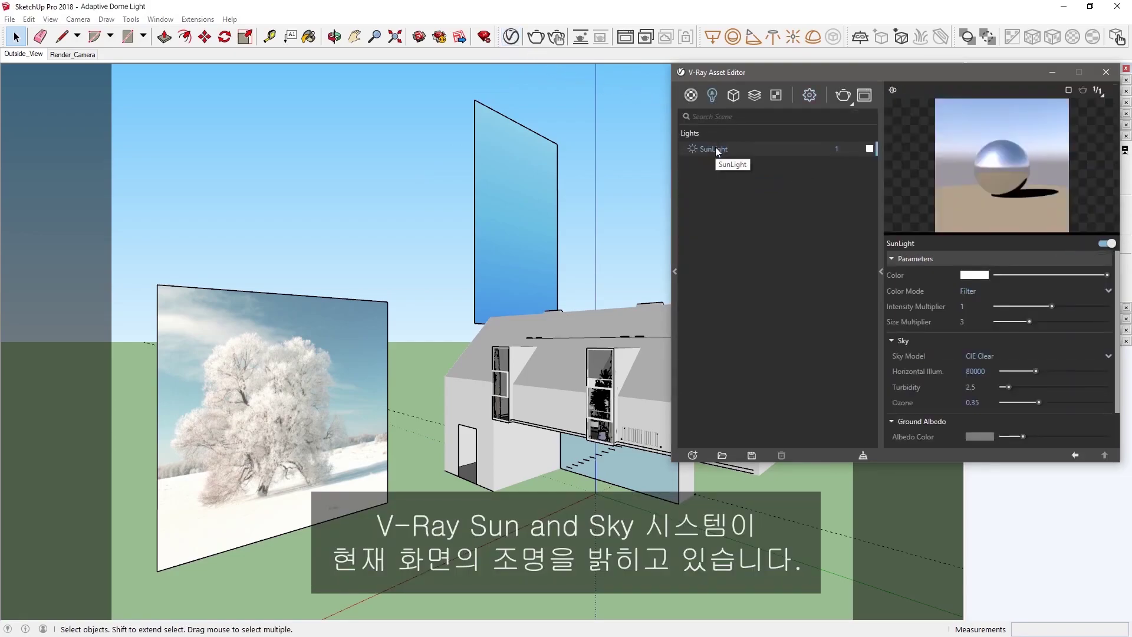
pyautogui.click(534, 193)
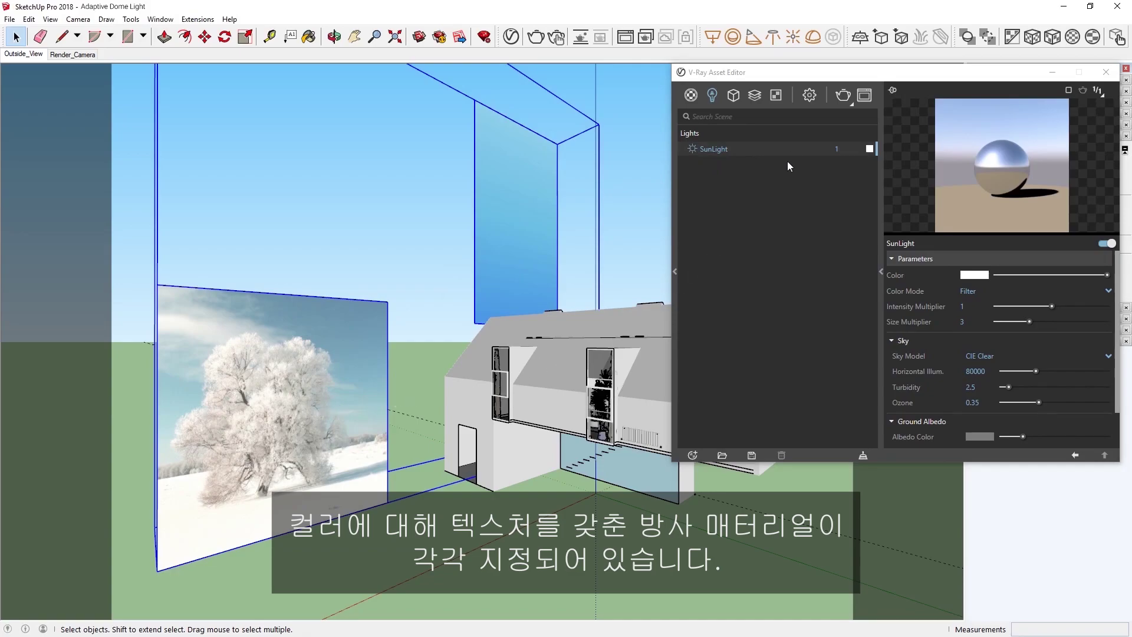
# Expand Material Override (gray #BCBCBC) and the V-Ray Denoiser options in the render Settings
pyautogui.click(809, 101)
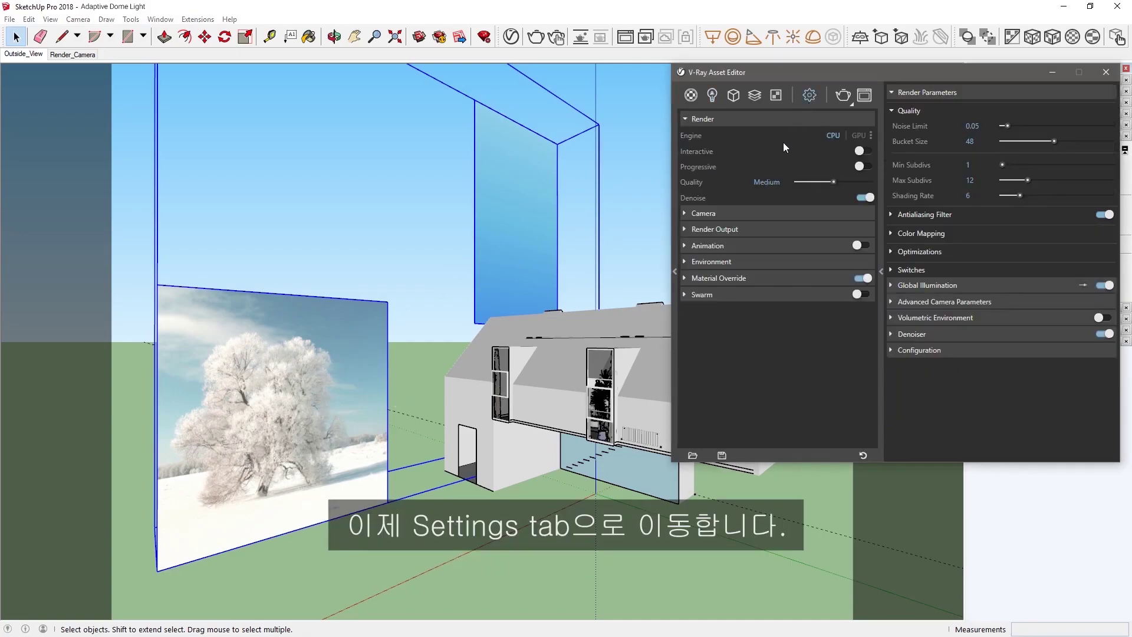
pyautogui.click(709, 281)
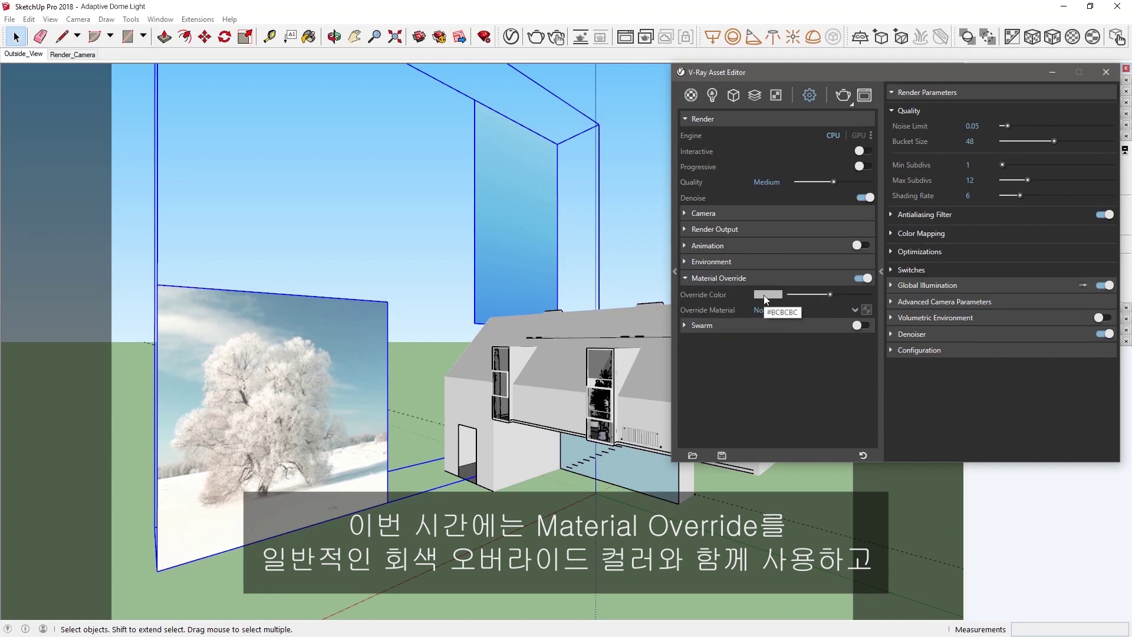
pyautogui.click(900, 334)
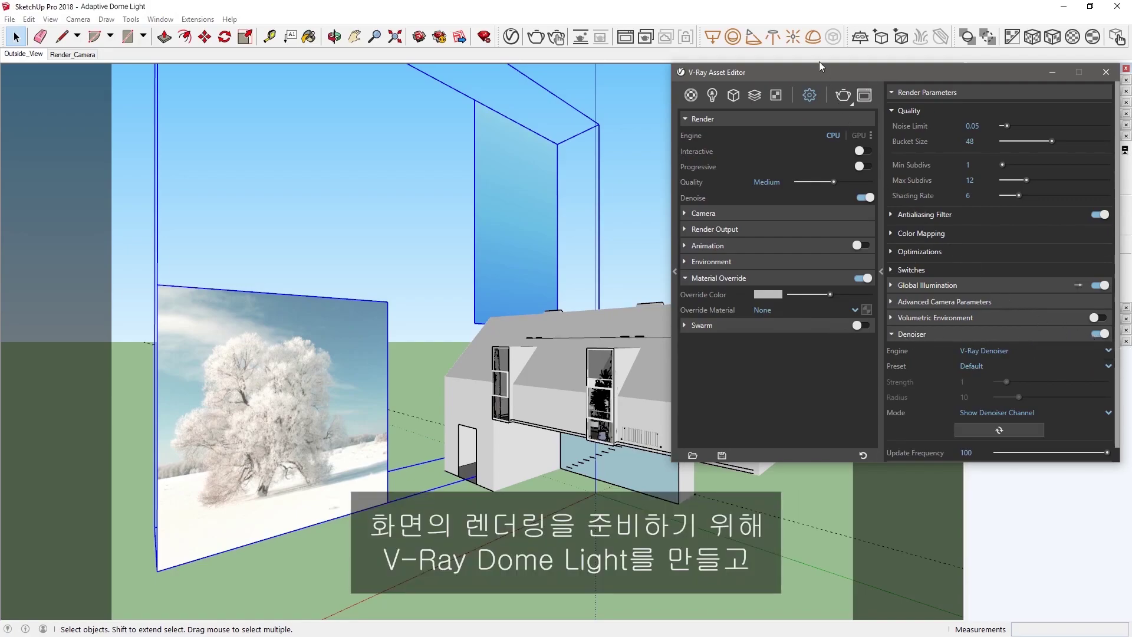
# Place a V-Ray dome light on the ground near the house and copy the Environment background sky texture
pyautogui.click(811, 44)
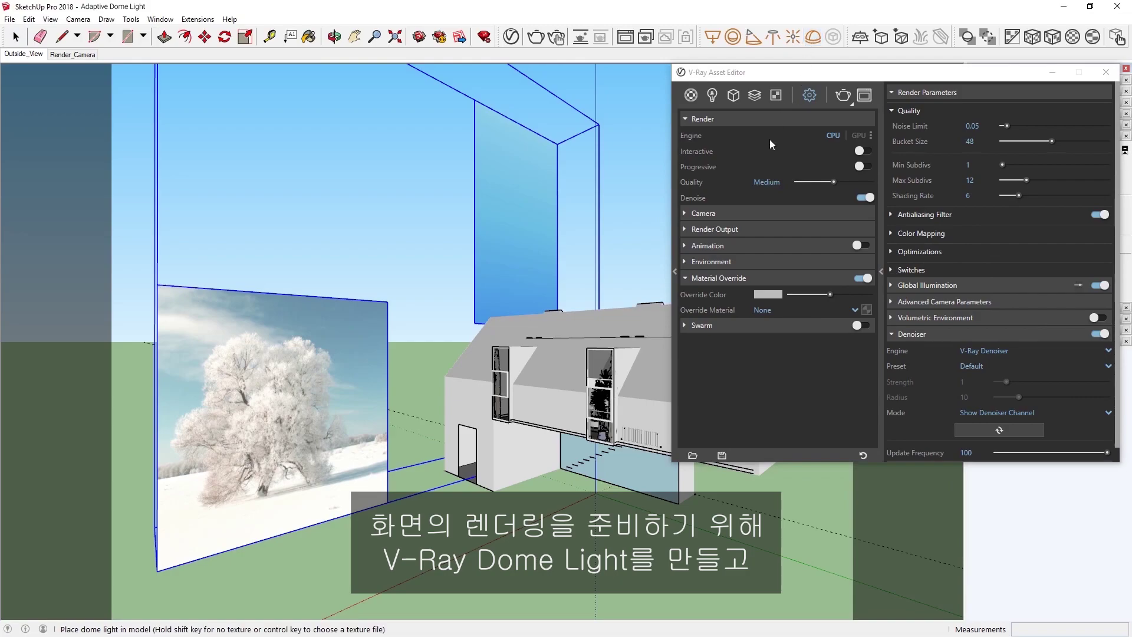
pyautogui.click(494, 545)
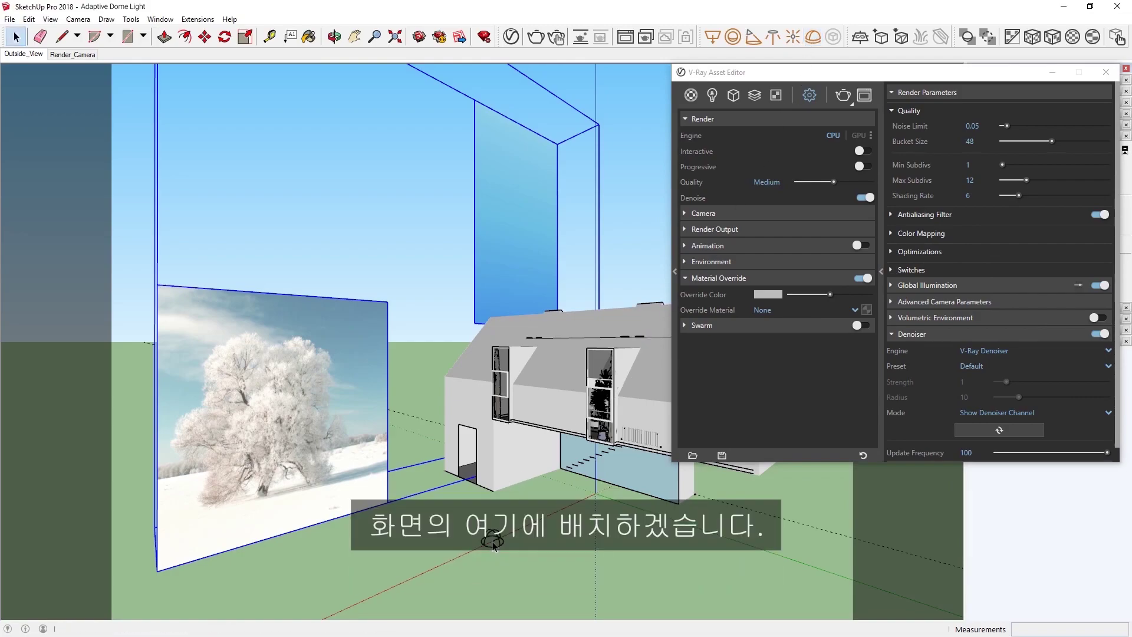
pyautogui.click(720, 263)
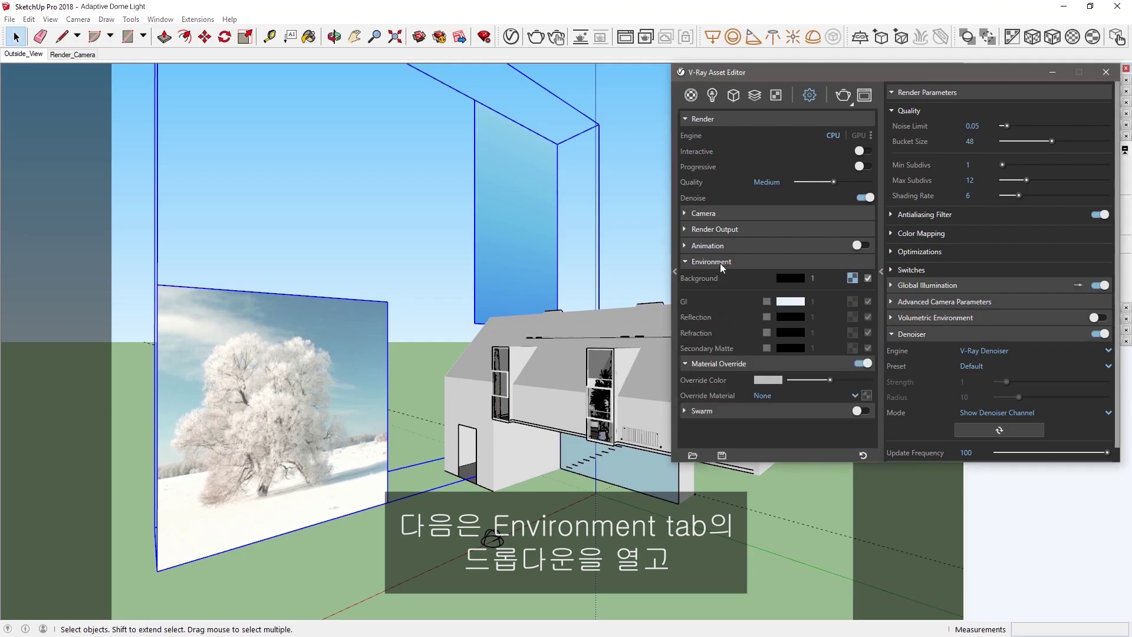
pyautogui.rightClick(853, 282)
pyautogui.click(864, 287)
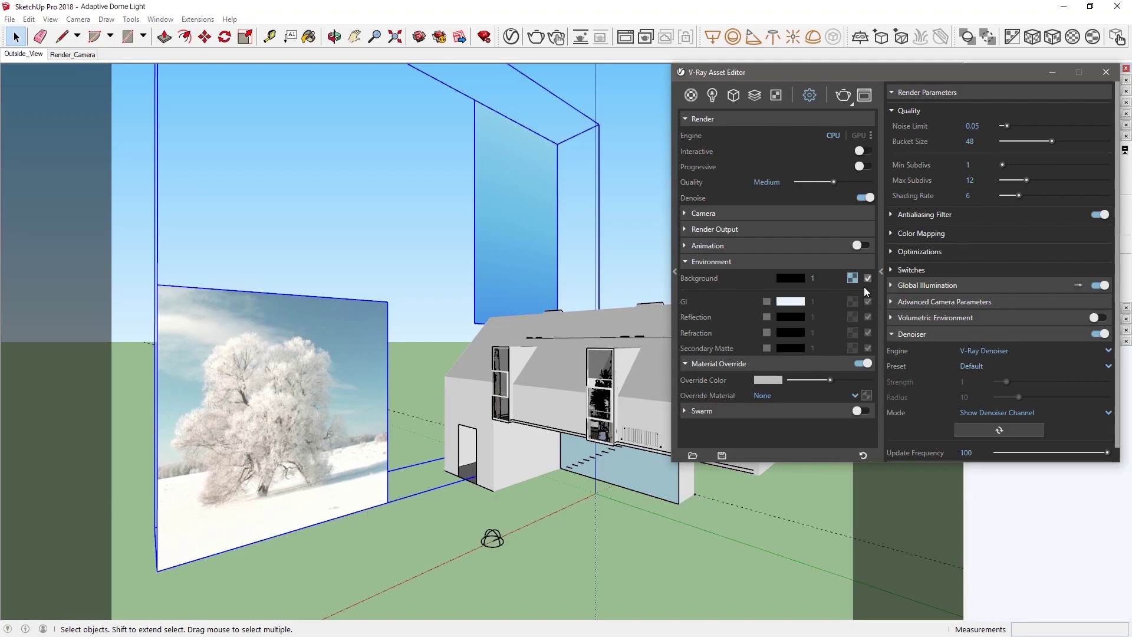
# Paste the copied sky texture as a copy into the Dome Light's Color/Texture HDR slot
pyautogui.click(713, 95)
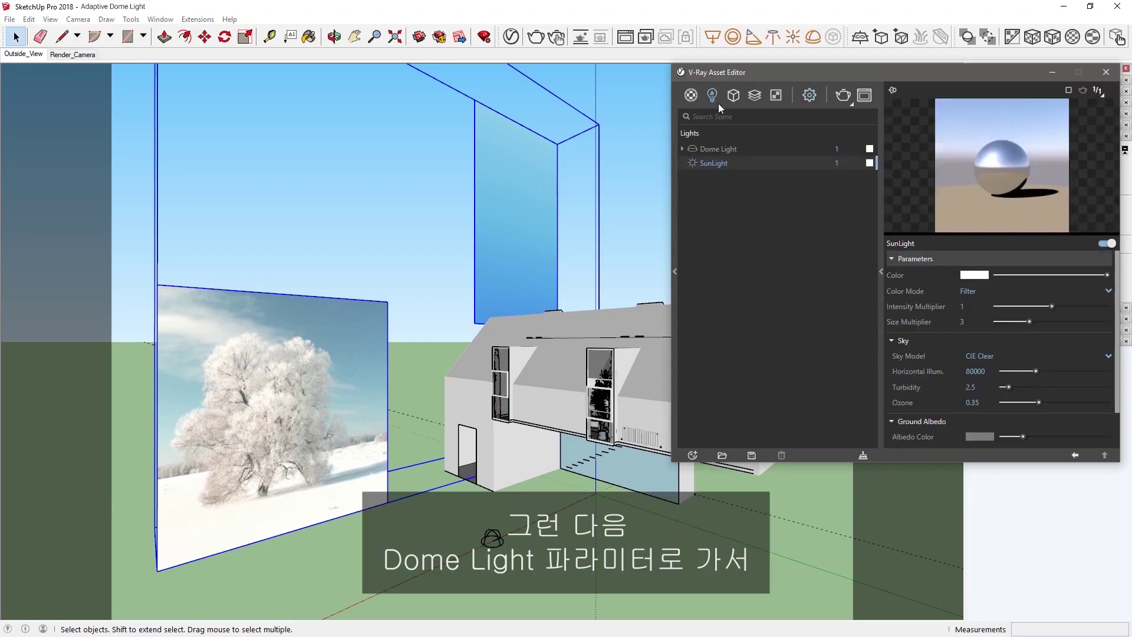
pyautogui.click(718, 149)
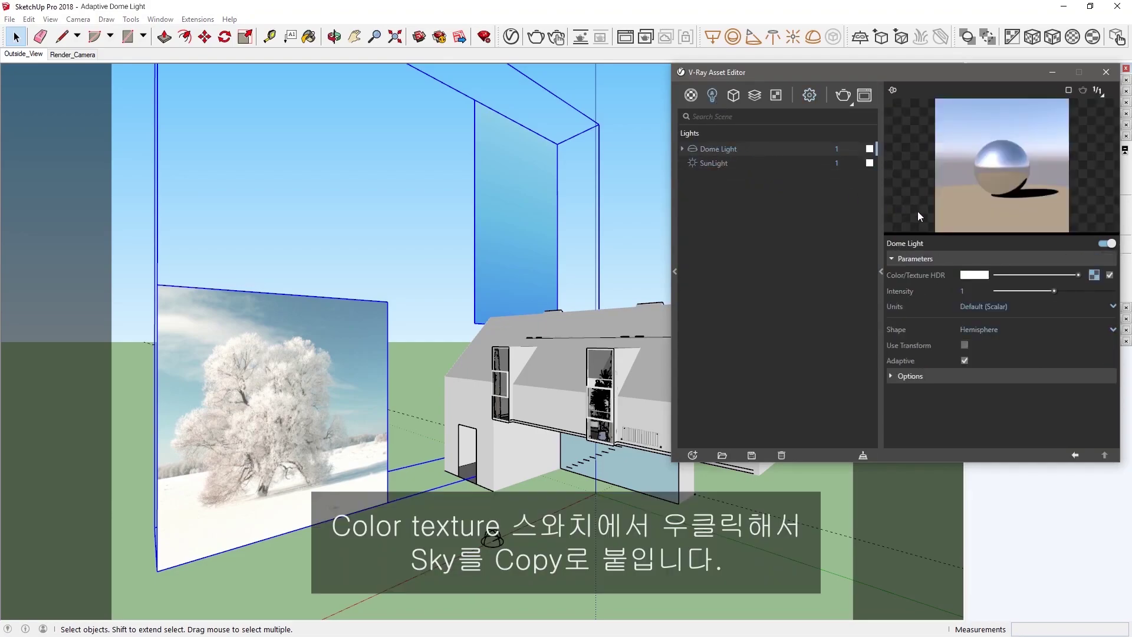
pyautogui.rightClick(1093, 276)
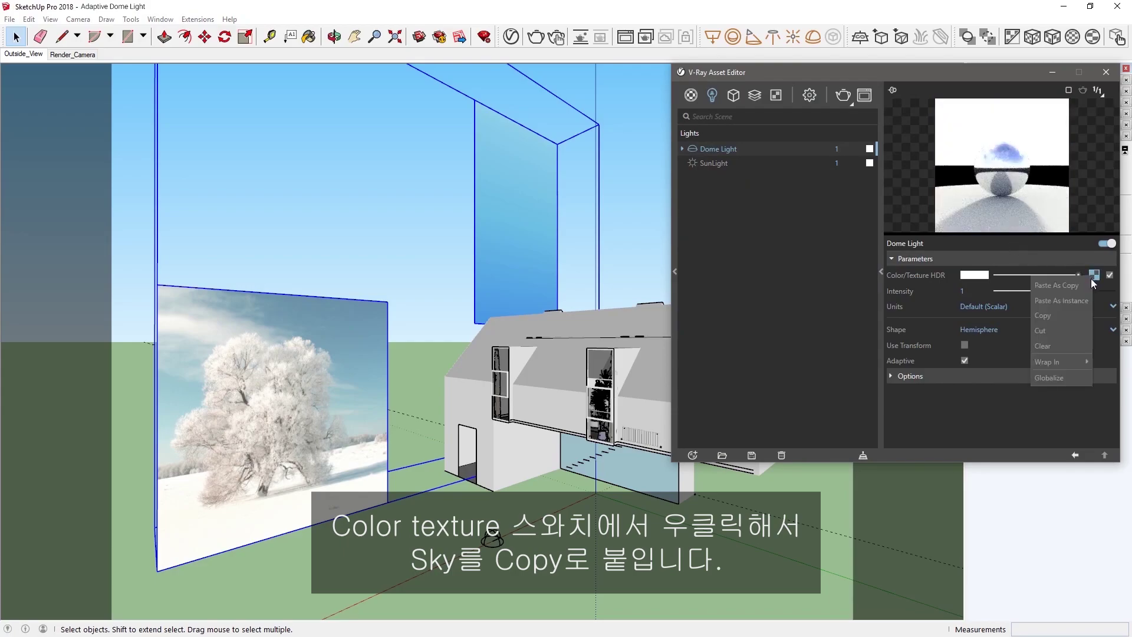
pyautogui.click(1084, 285)
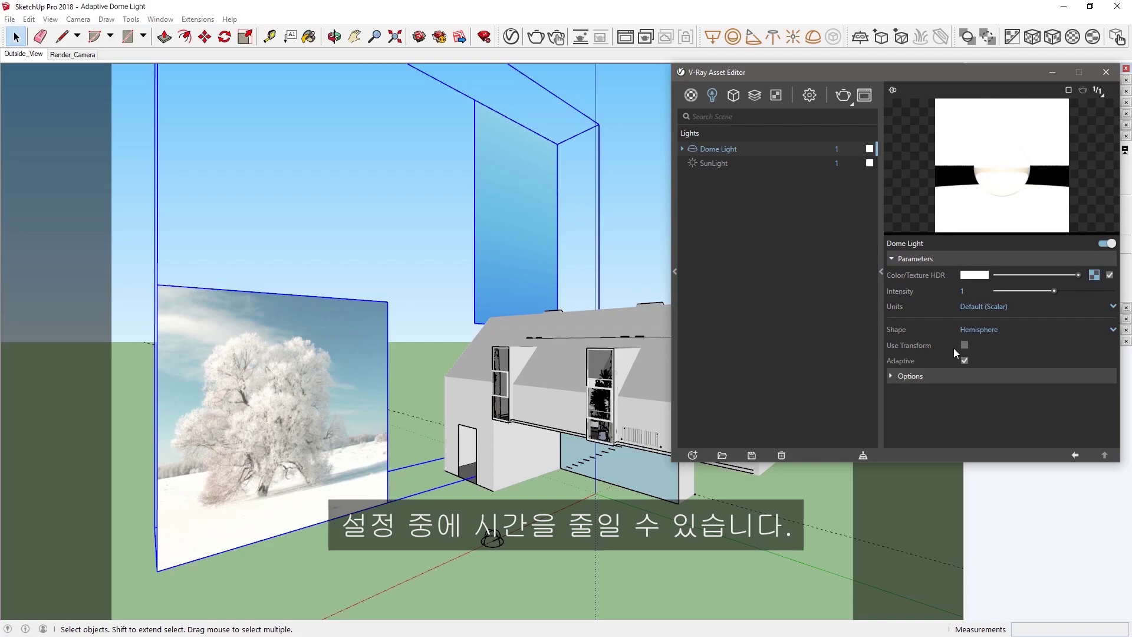
# Render the attic from the Render_Camera scene in the V-Ray Frame Buffer
pyautogui.click(95, 53)
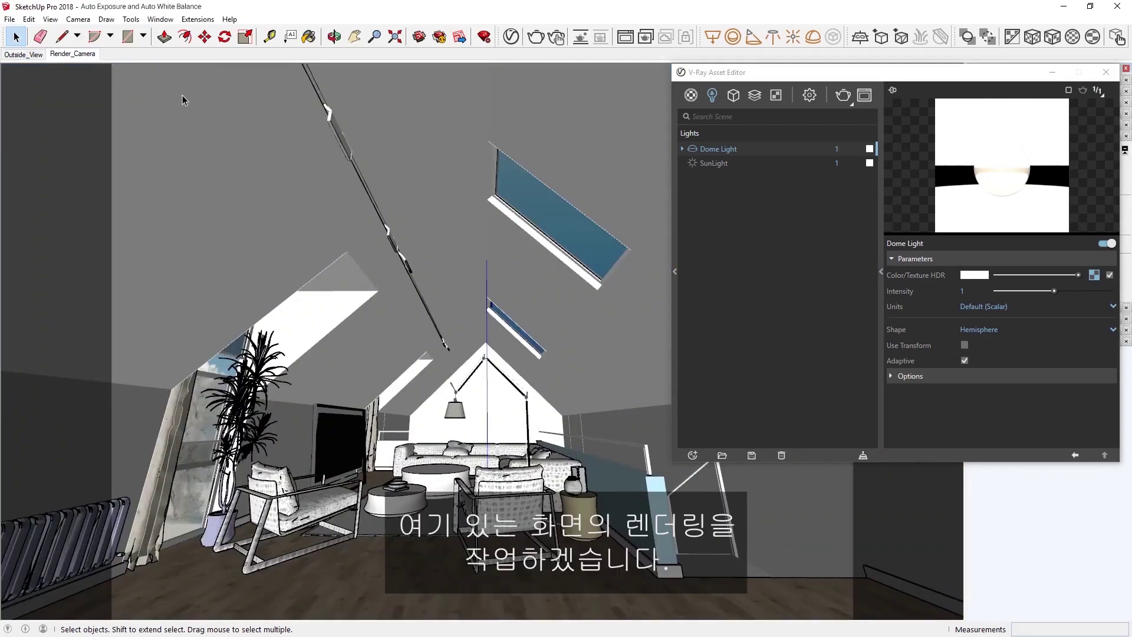
pyautogui.click(864, 99)
pyautogui.click(843, 98)
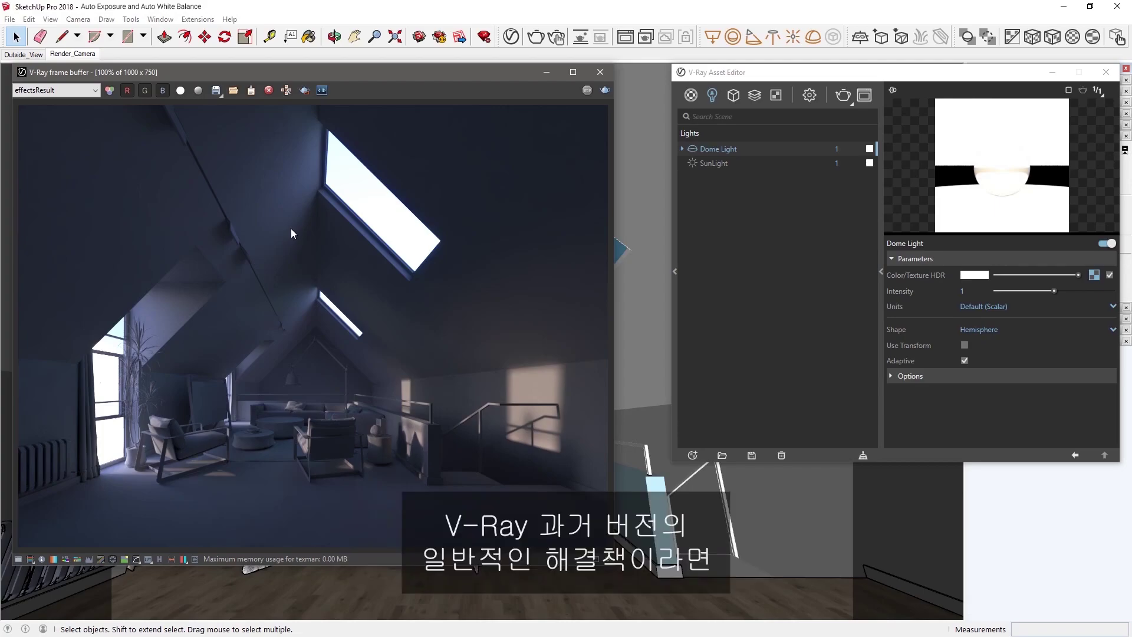
# Switch the Camera's Exposure Value (EV) from manual 14 to Auto, leaving Compensation at 0
pyautogui.click(805, 96)
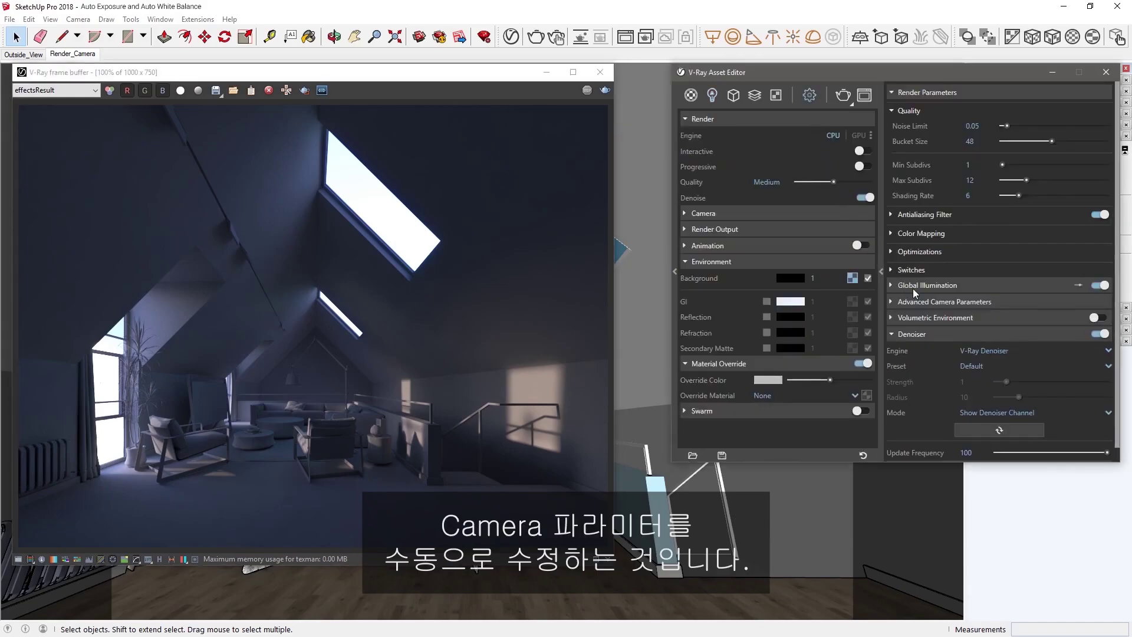
pyautogui.click(932, 300)
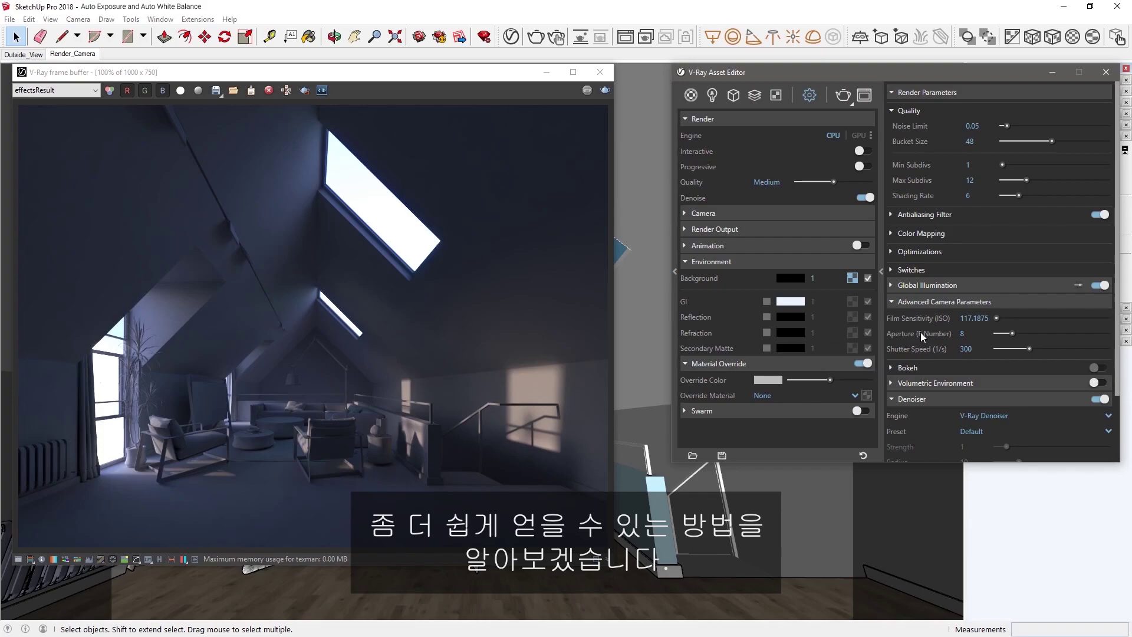
pyautogui.click(815, 215)
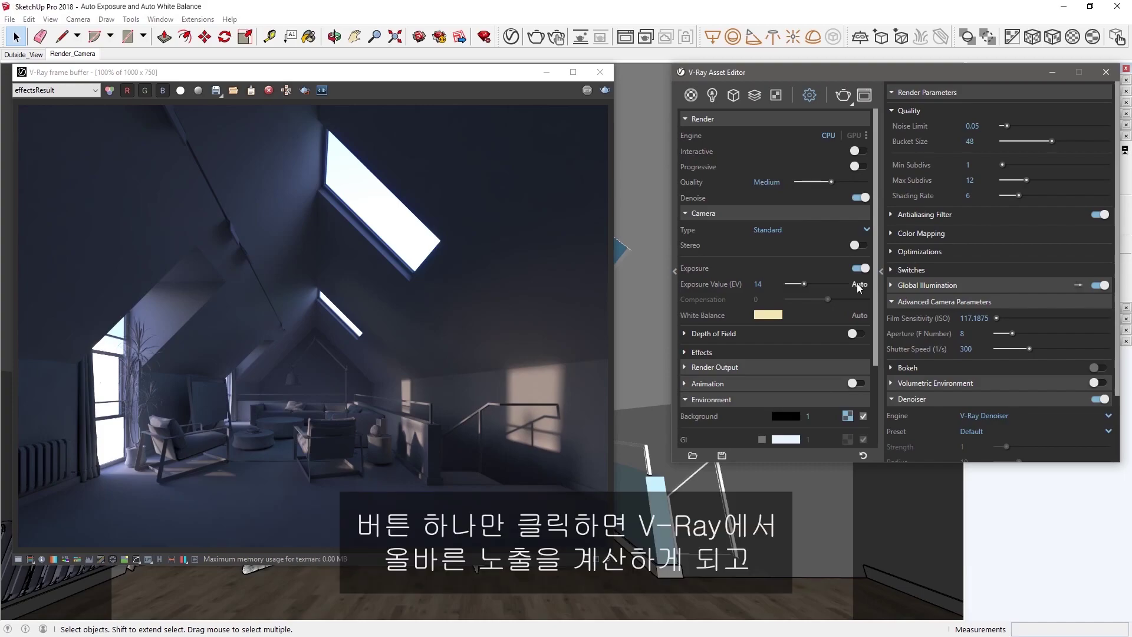
pyautogui.click(858, 284)
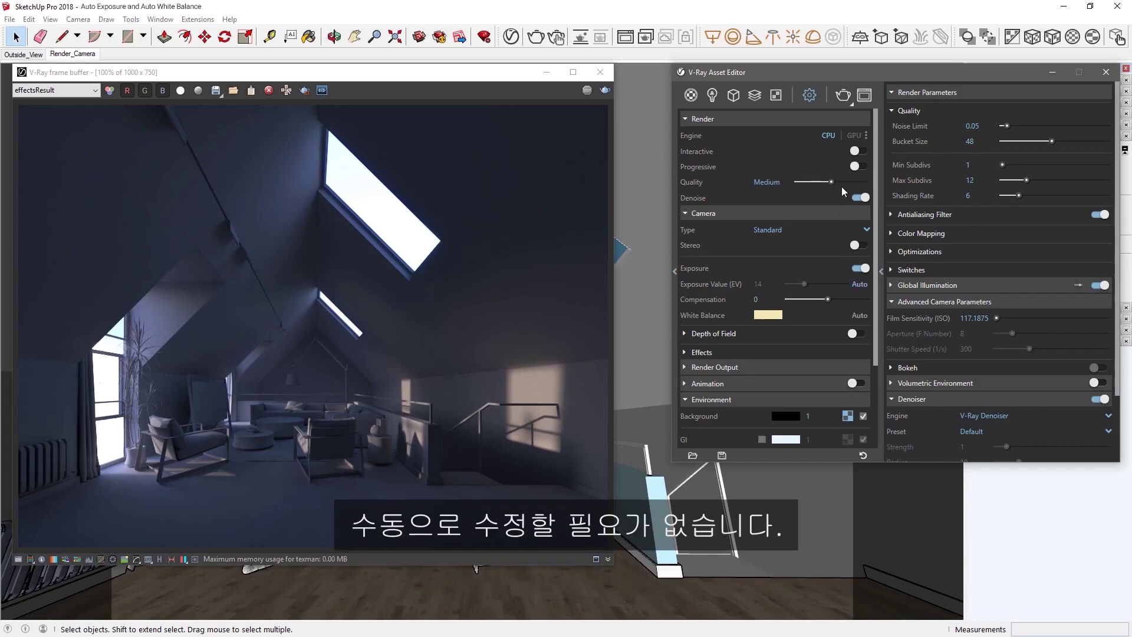
# Re-render the attic interior with auto exposure from the Asset Editor
pyautogui.click(843, 95)
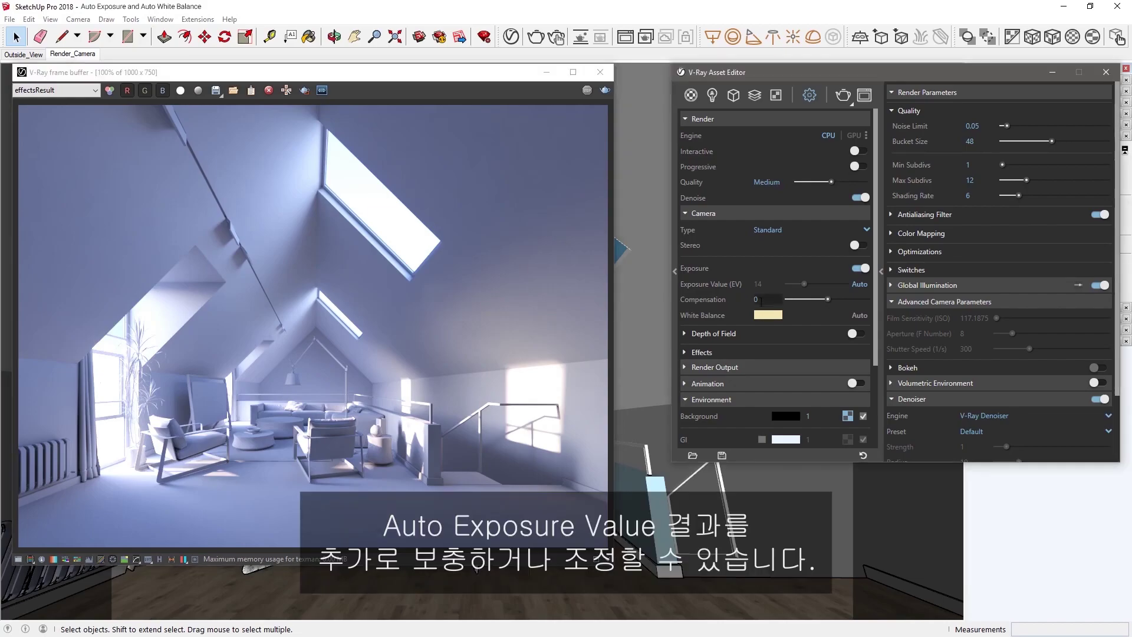
# Set exposure Compensation to 1 and region-render the left half of the attic image
pyautogui.write('1')
pyautogui.press('Return')
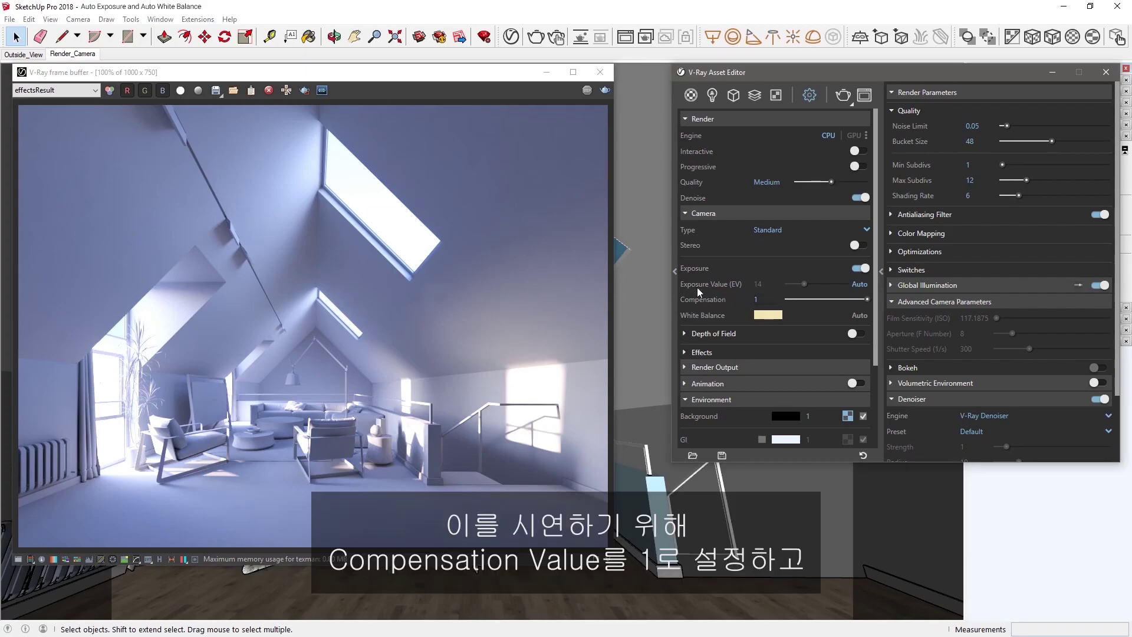
pyautogui.click(304, 90)
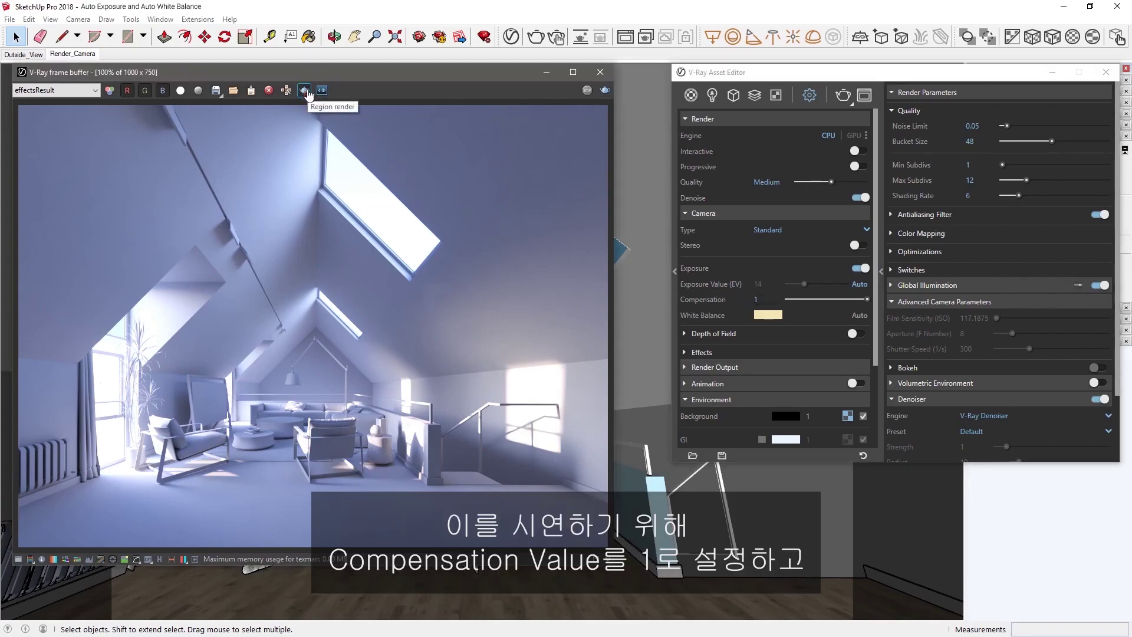
pyautogui.moveTo(313, 106); pyautogui.dragTo(18, 547)
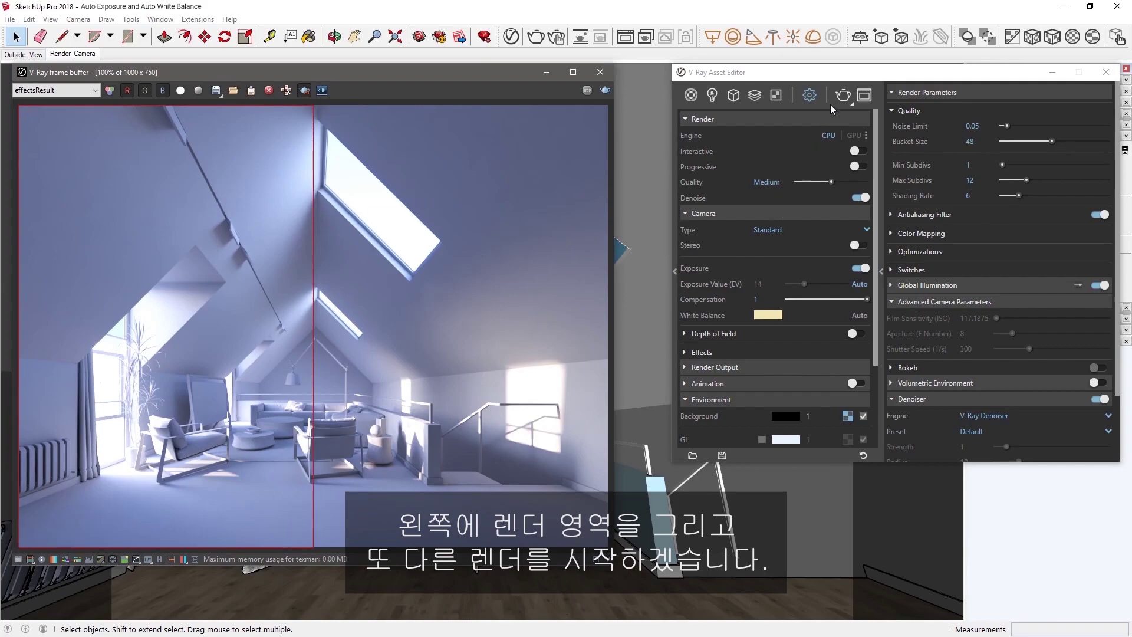
pyautogui.click(843, 95)
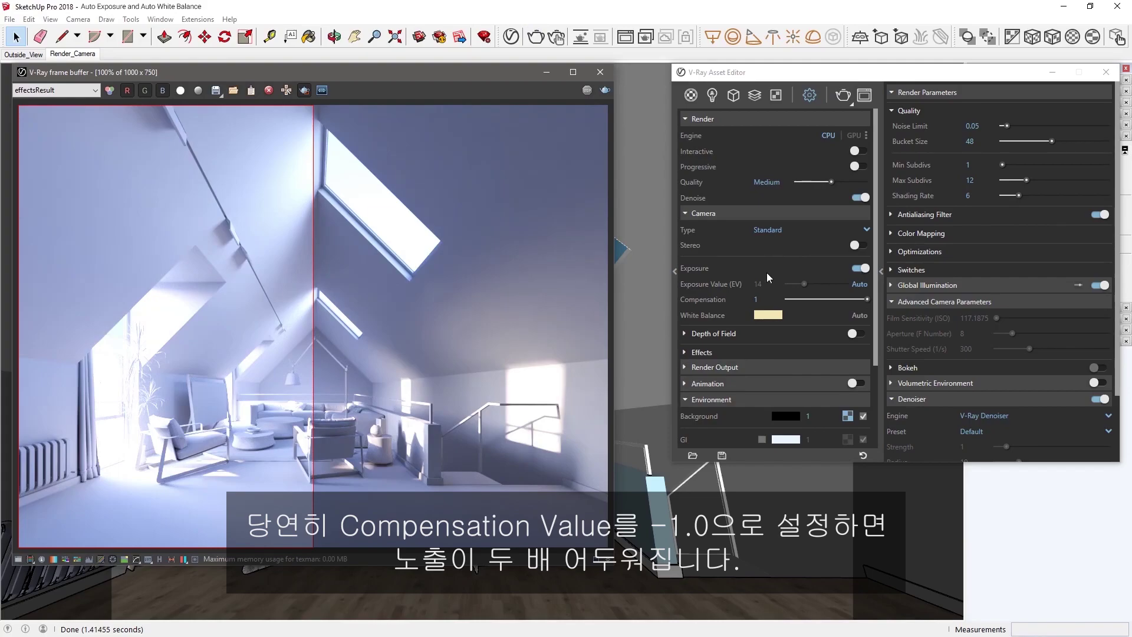
# Set exposure Compensation to -1 and region-render the right portion of the attic
pyautogui.click(748, 299)
pyautogui.write('-1')
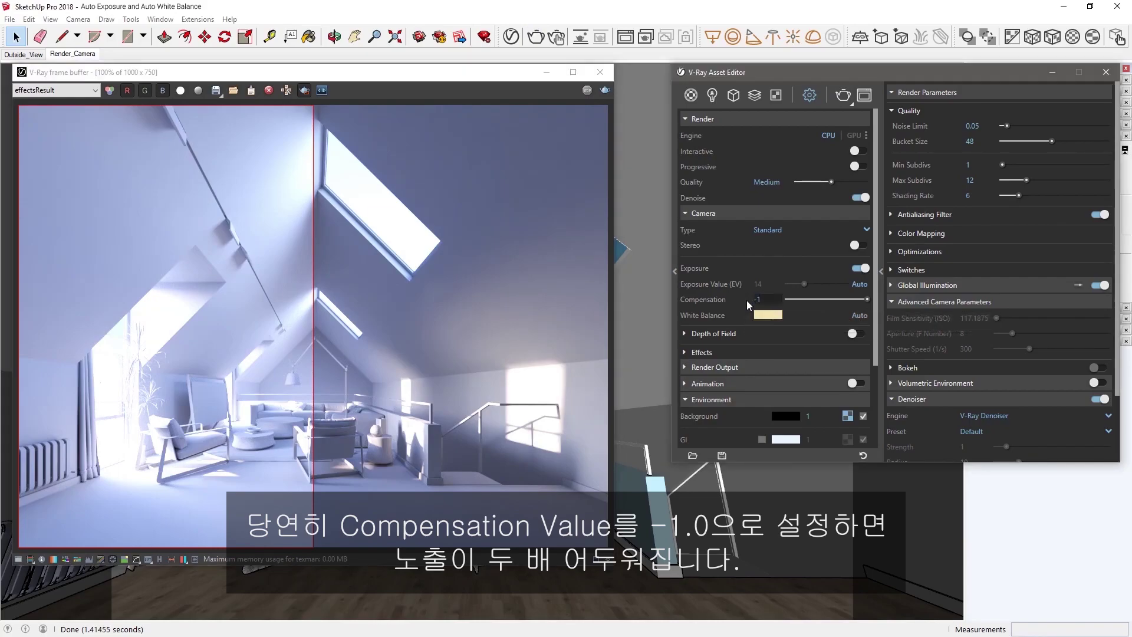
pyautogui.press('Return')
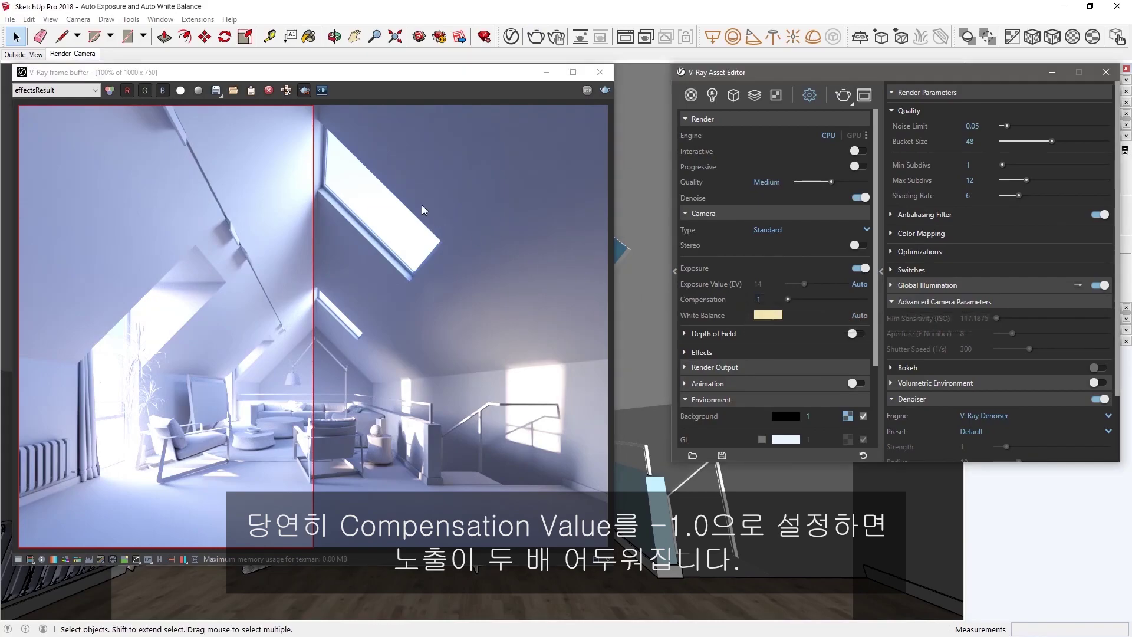
pyautogui.moveTo(307, 105); pyautogui.dragTo(620, 576)
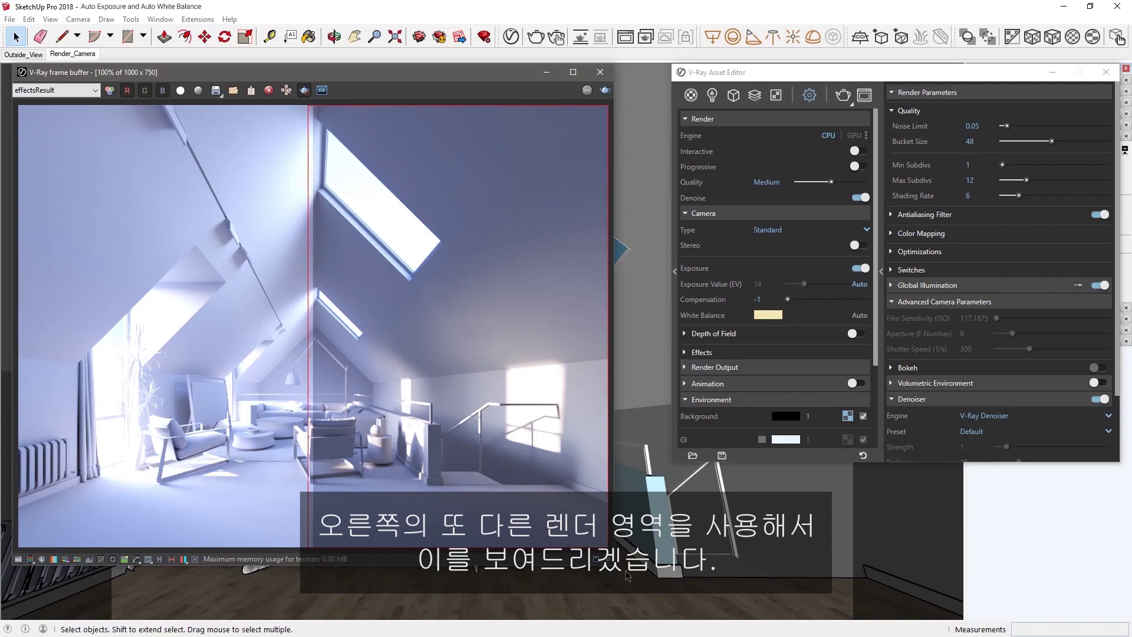
pyautogui.click(842, 96)
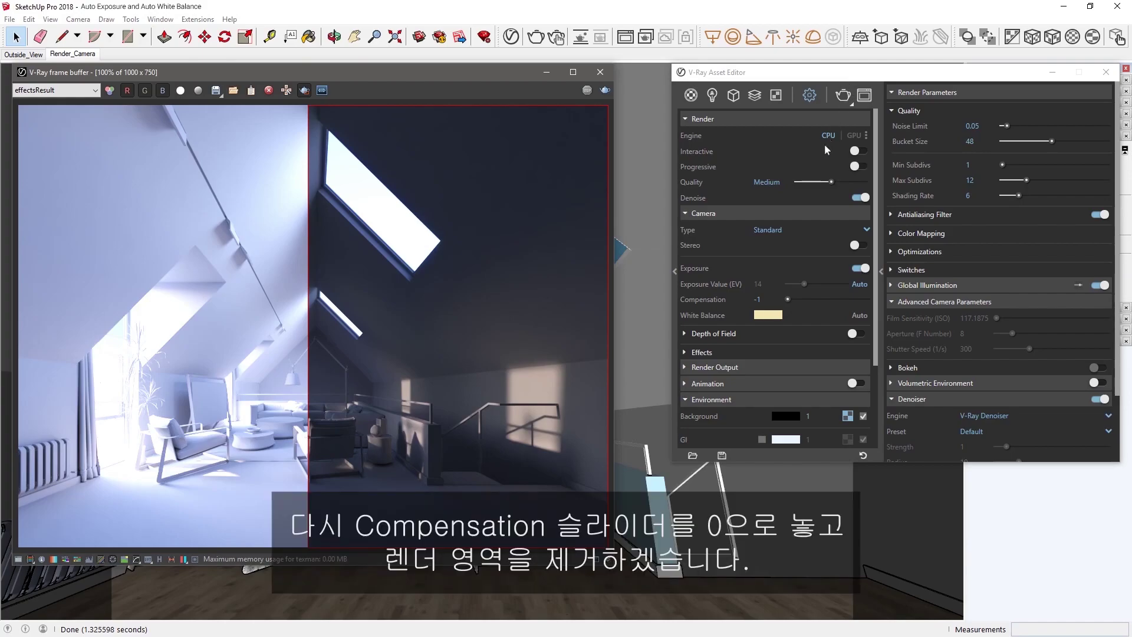
# Return Compensation to 0 and switch off Region render in the frame buffer
pyautogui.click(763, 295)
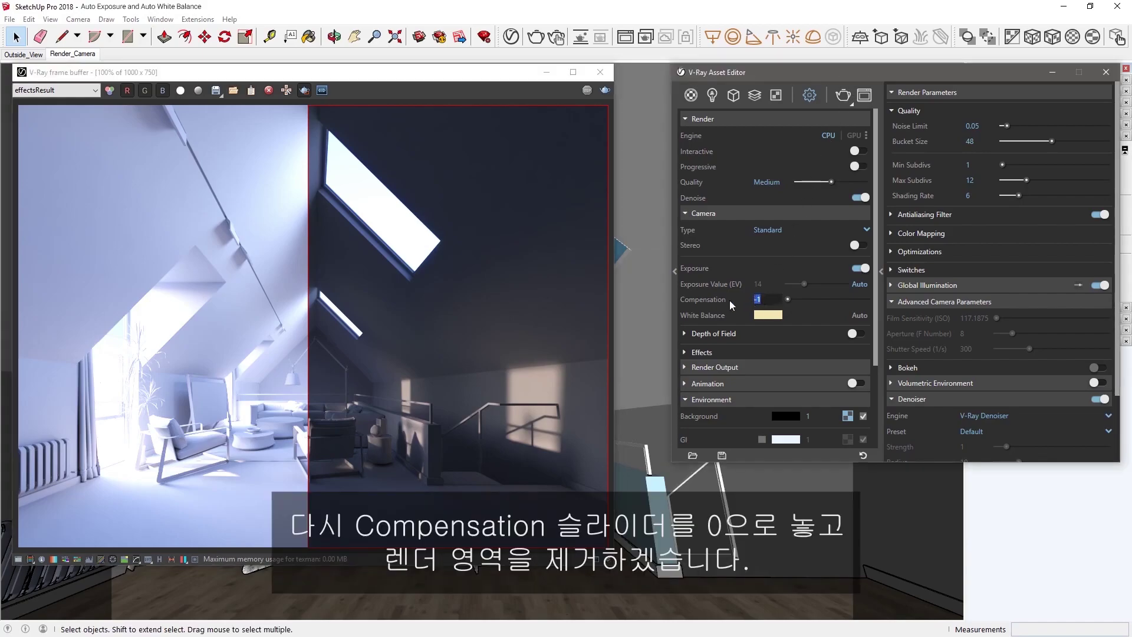
pyautogui.write('0')
pyautogui.press('Return')
pyautogui.click(304, 90)
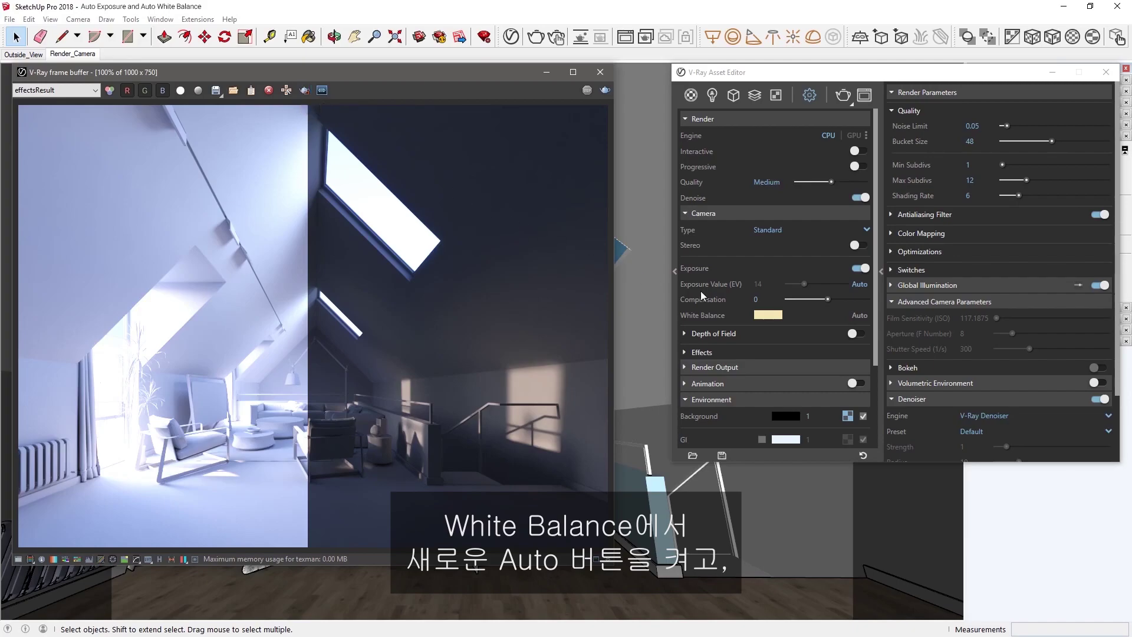
# Set the camera White Balance to Auto and re-render the attic with warmer light
pyautogui.click(856, 315)
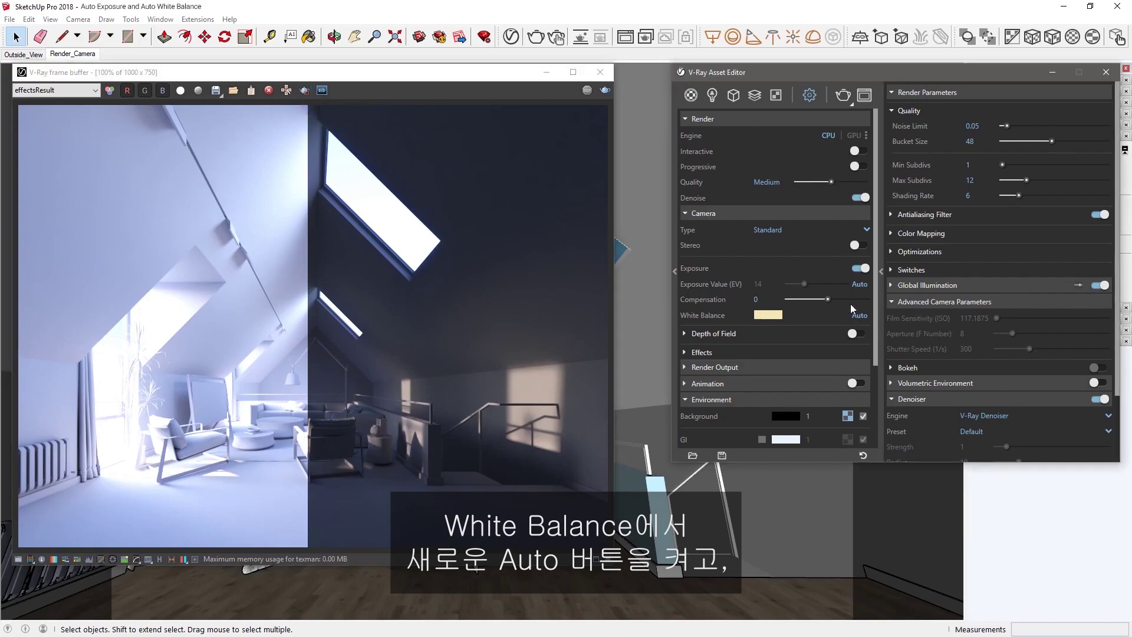
pyautogui.click(843, 95)
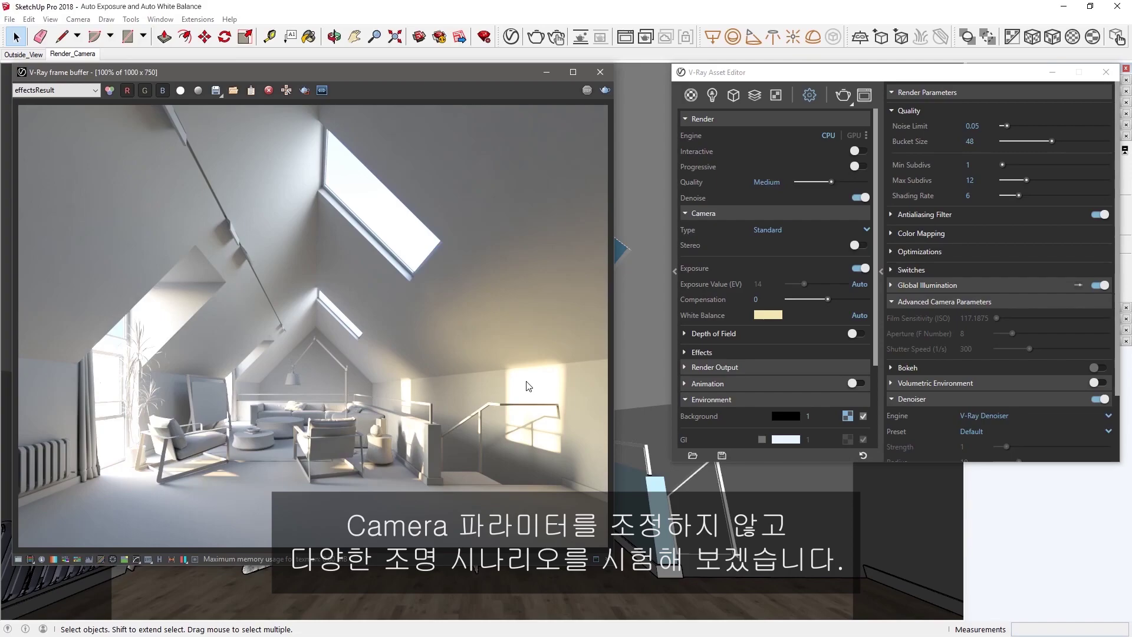
# Switch off the SunLight in the scene's Lights list
pyautogui.click(713, 96)
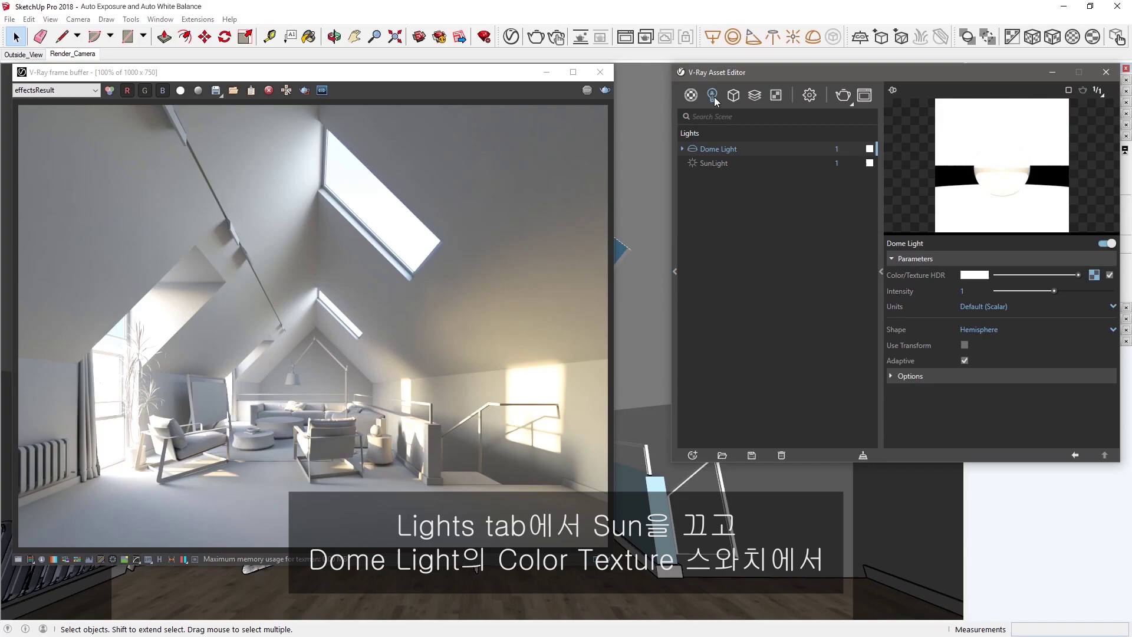
pyautogui.click(712, 164)
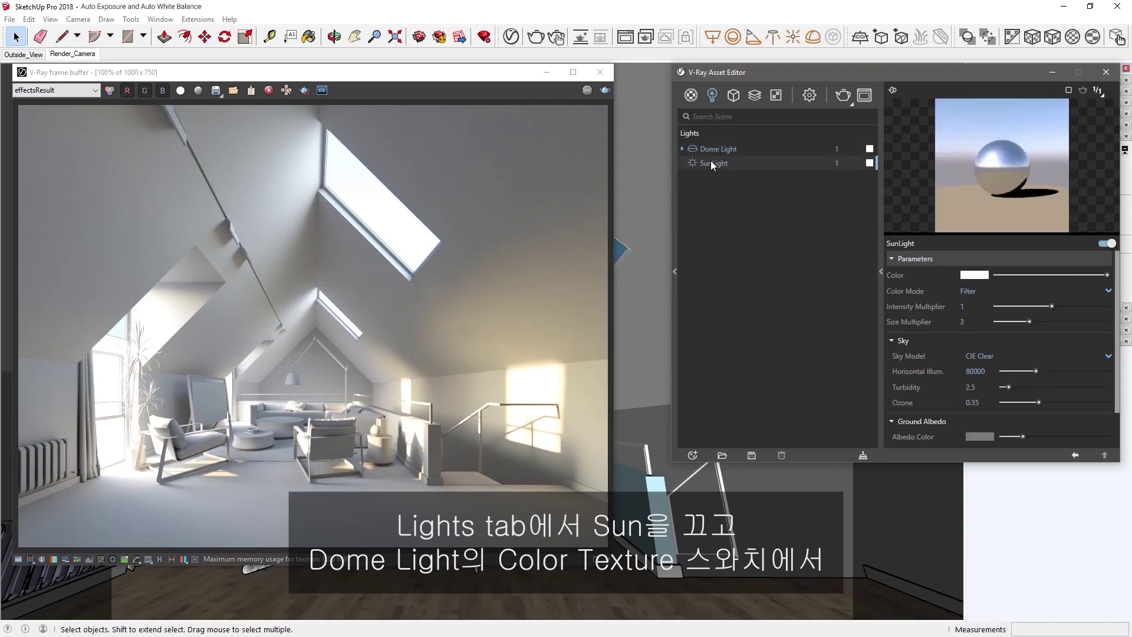
pyautogui.click(1106, 244)
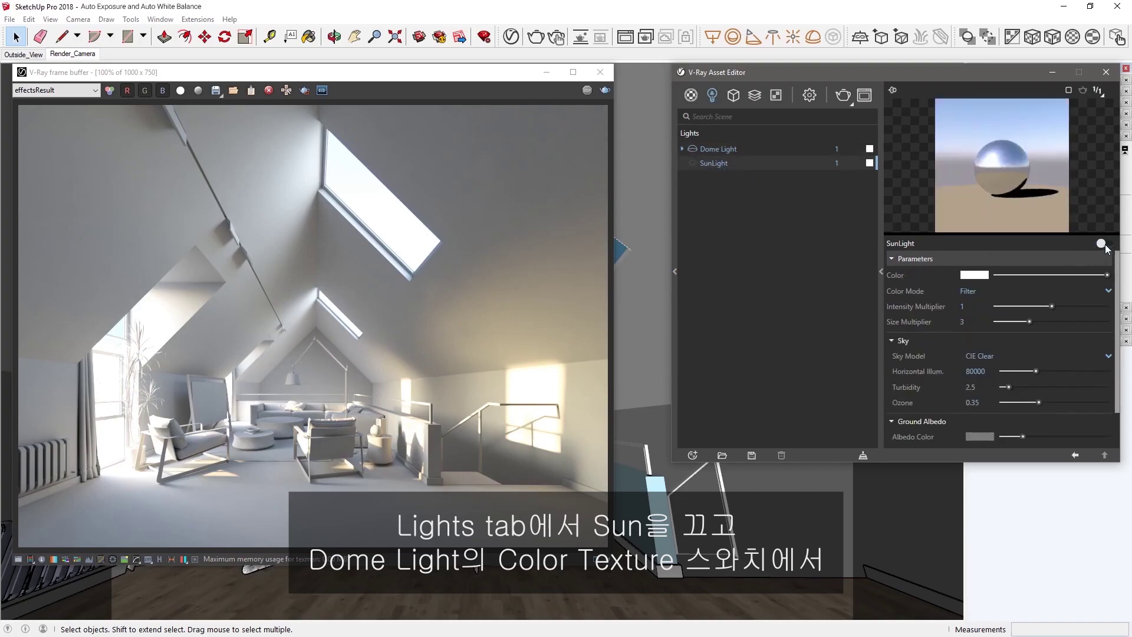
# Set the Dome Light texture to the HDRI_01.hdr bitmap with horizontal rotation 110
pyautogui.click(736, 147)
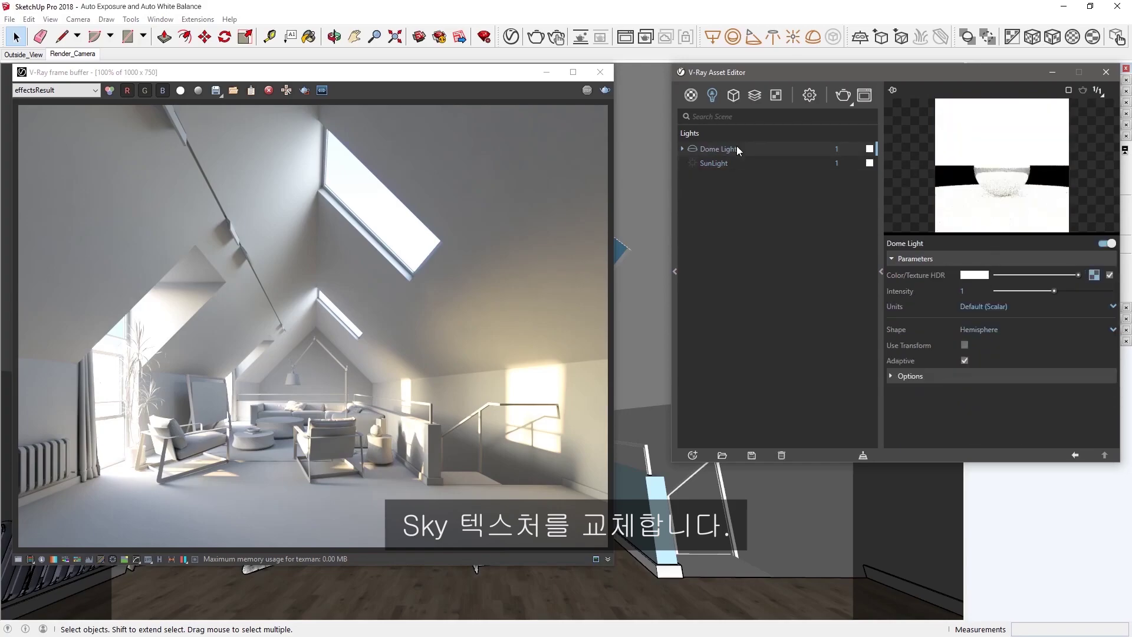
pyautogui.click(1094, 275)
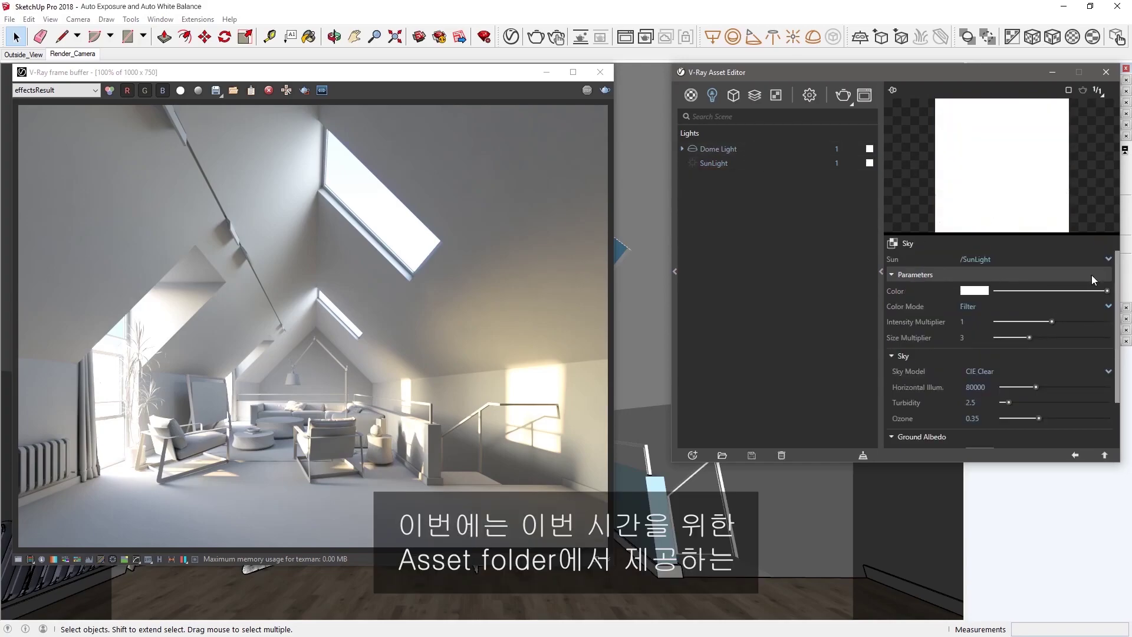
pyautogui.click(892, 243)
pyautogui.click(906, 251)
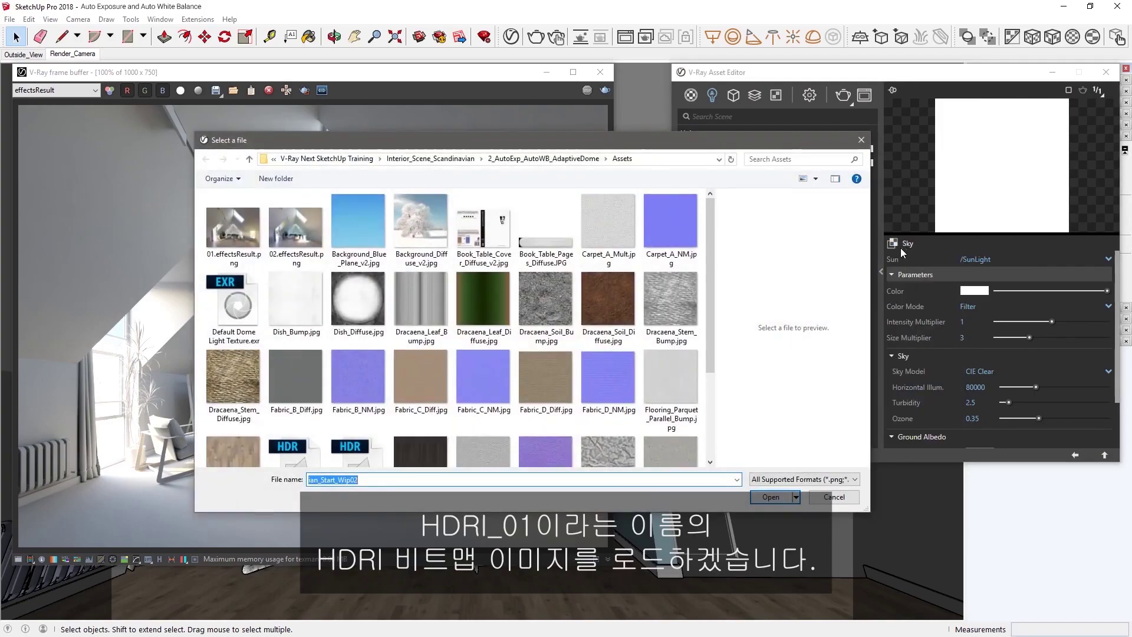
pyautogui.scroll(-2, 709, 304)
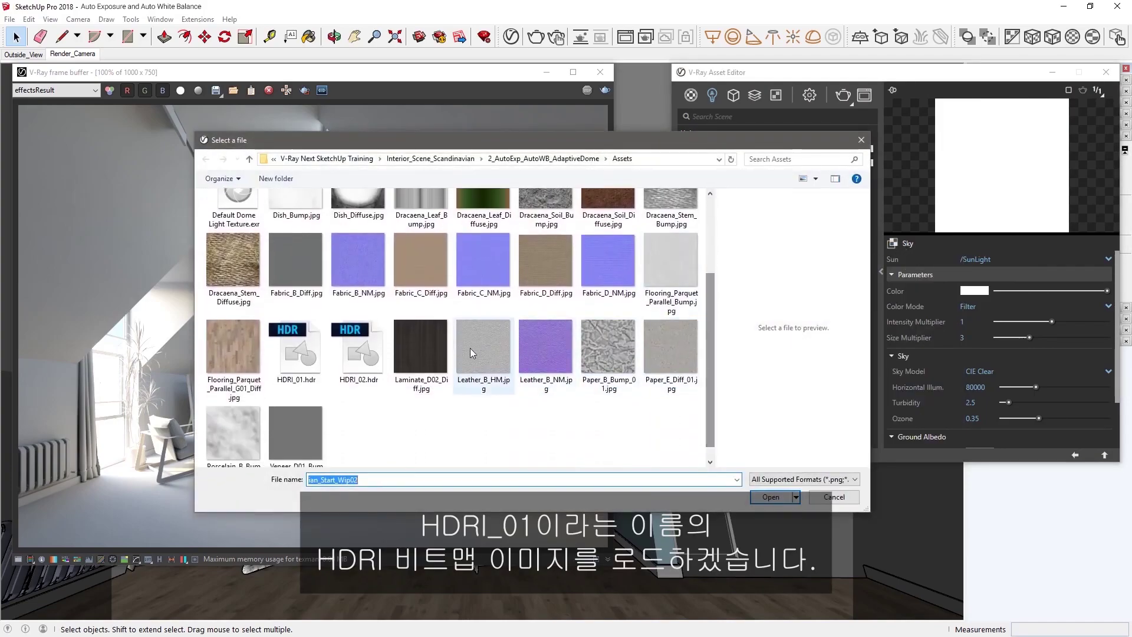
pyautogui.click(307, 346)
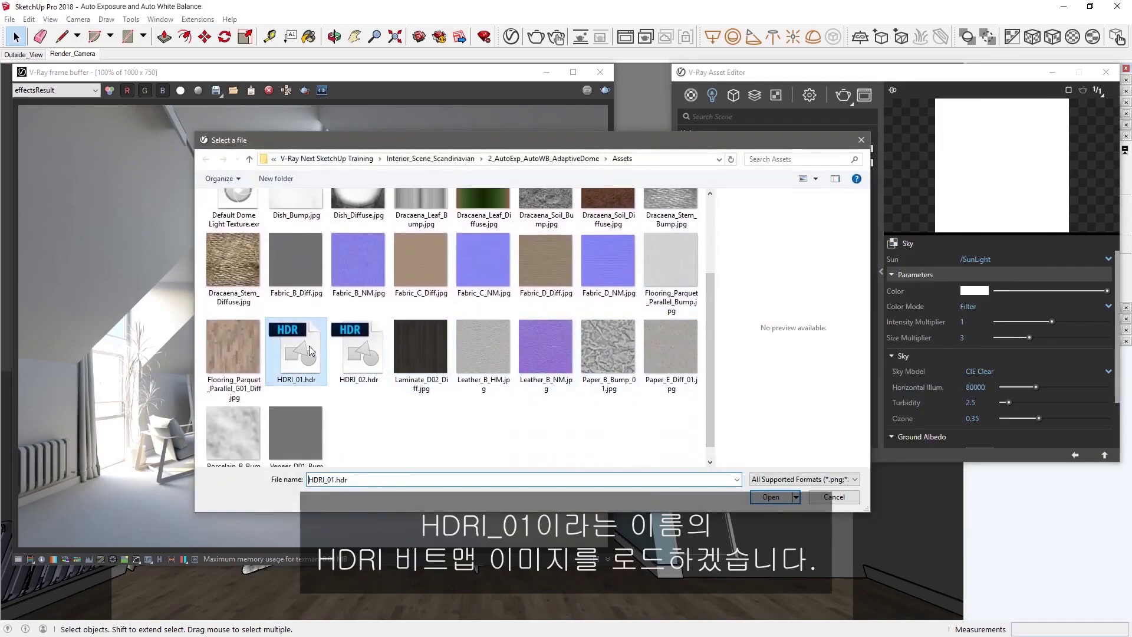
pyautogui.click(758, 497)
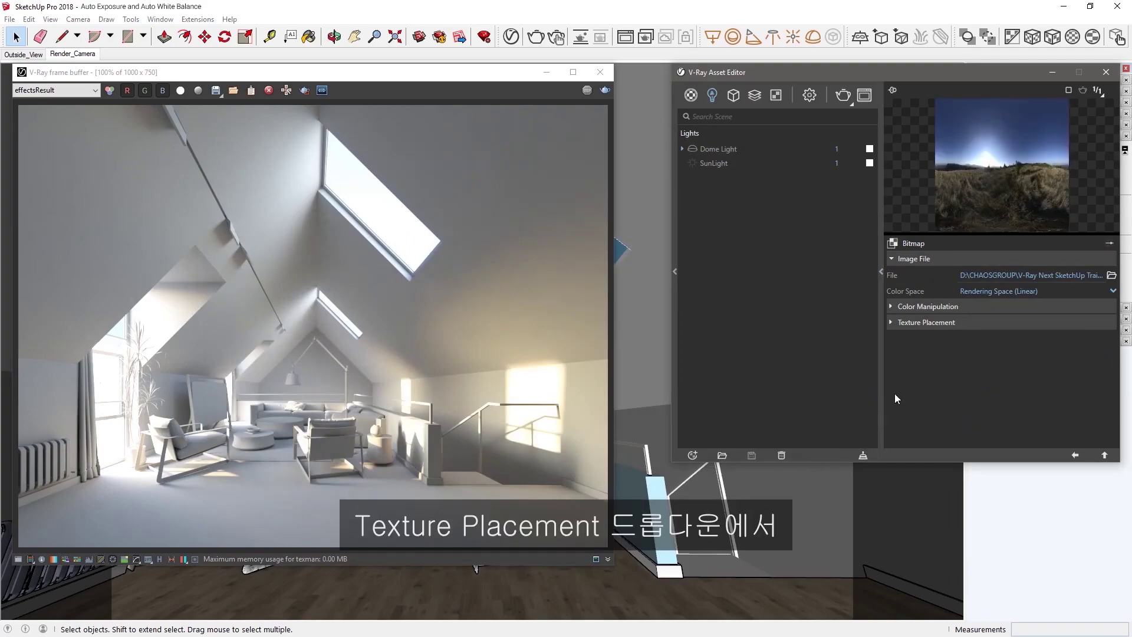
pyautogui.click(914, 323)
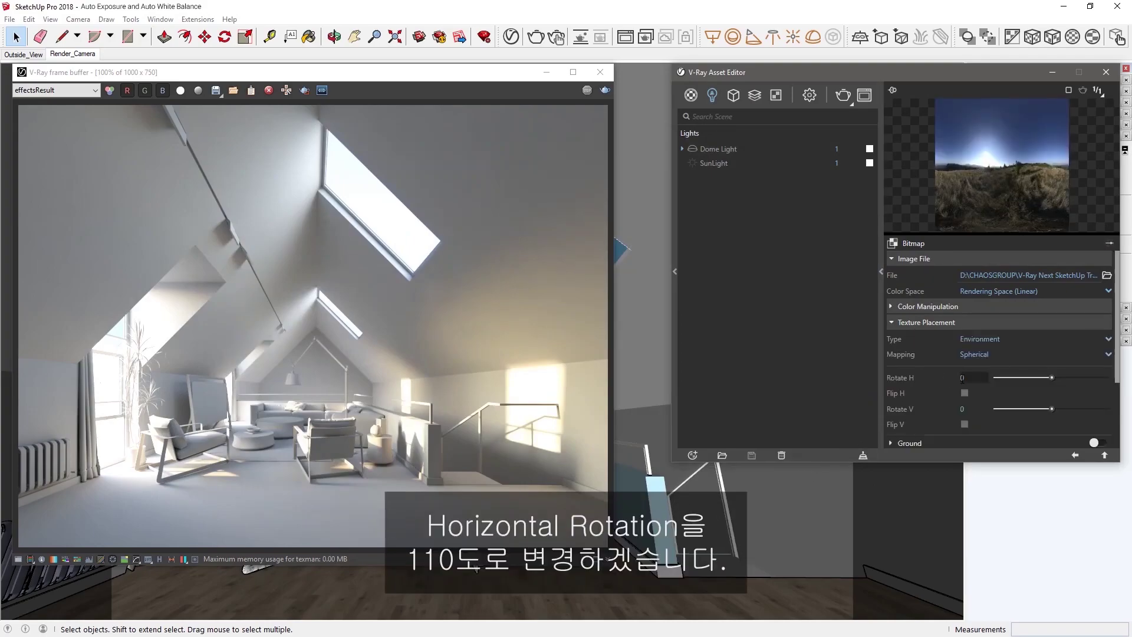
pyautogui.write('110')
pyautogui.press('Return')
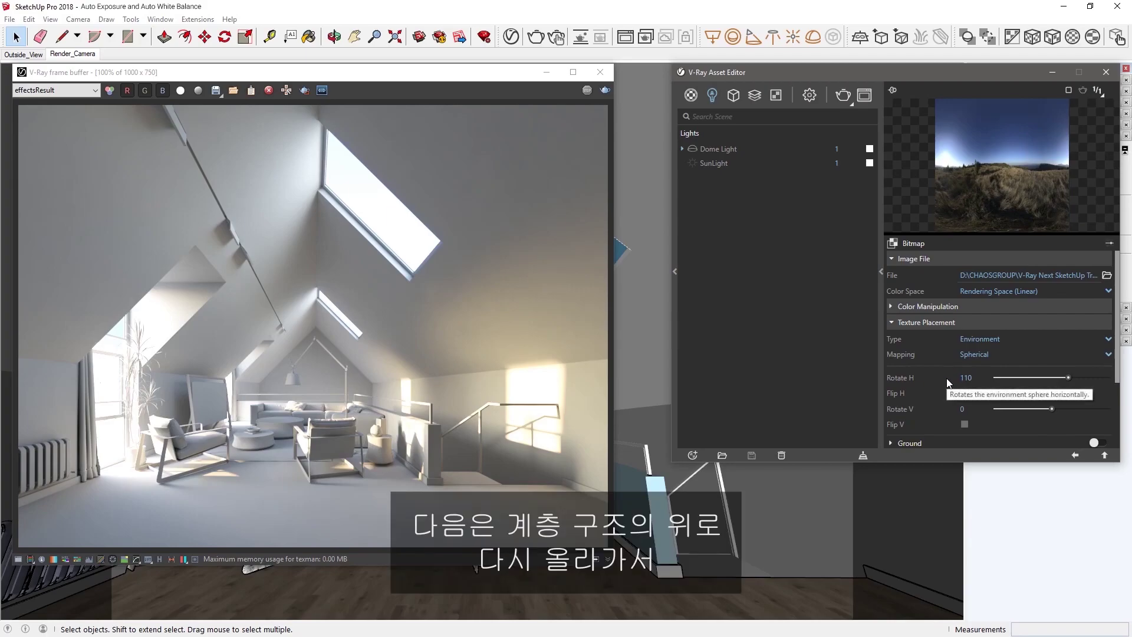
# Change the Dome Light's shape to Sphere
pyautogui.click(1103, 456)
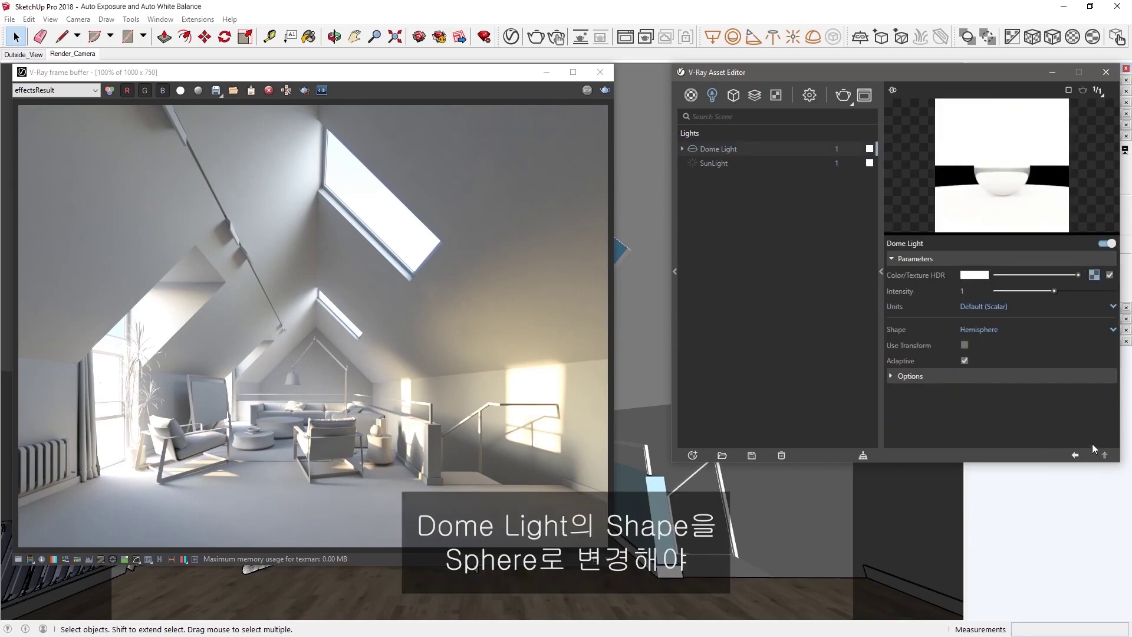
pyautogui.click(993, 330)
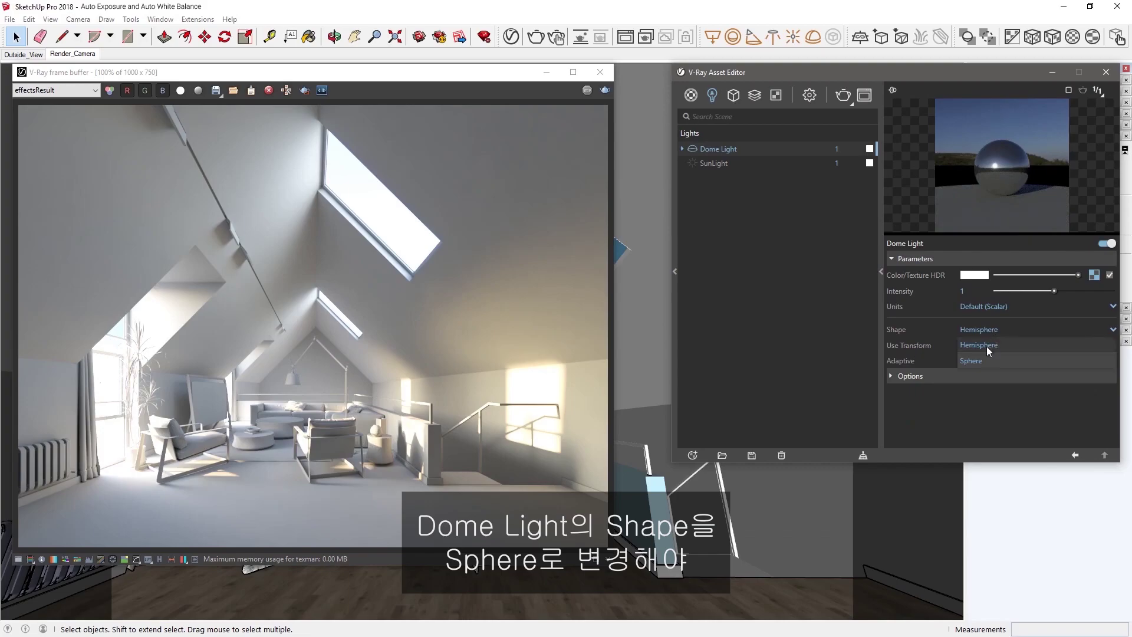
pyautogui.click(981, 359)
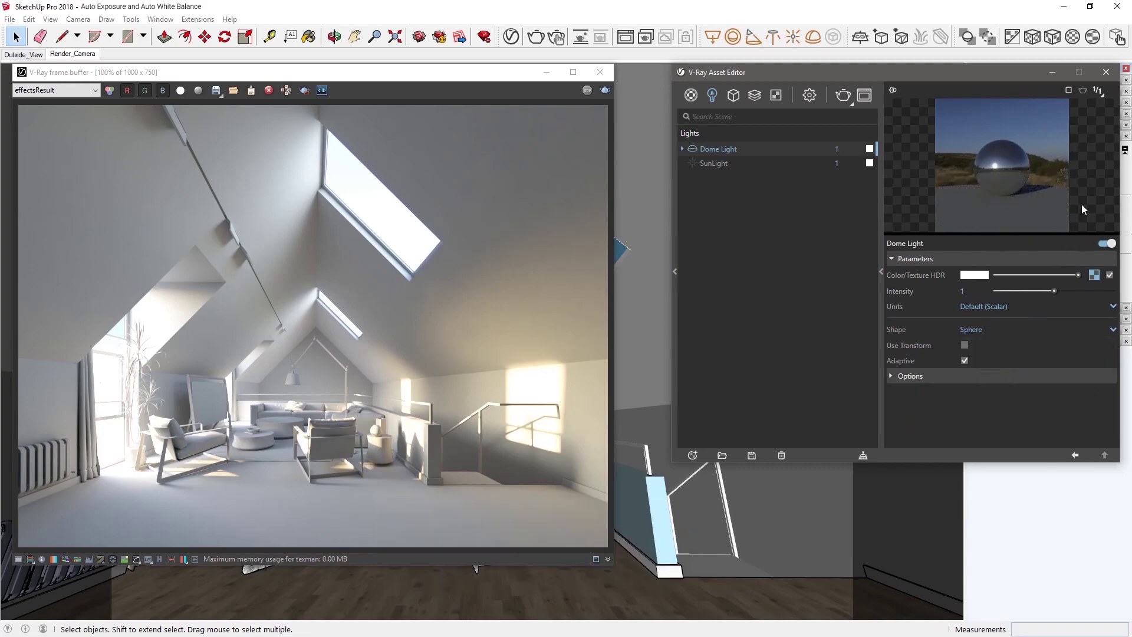
# Close the Asset Editor and hide the Background_Planes layer in the Layers tray
pyautogui.click(1106, 73)
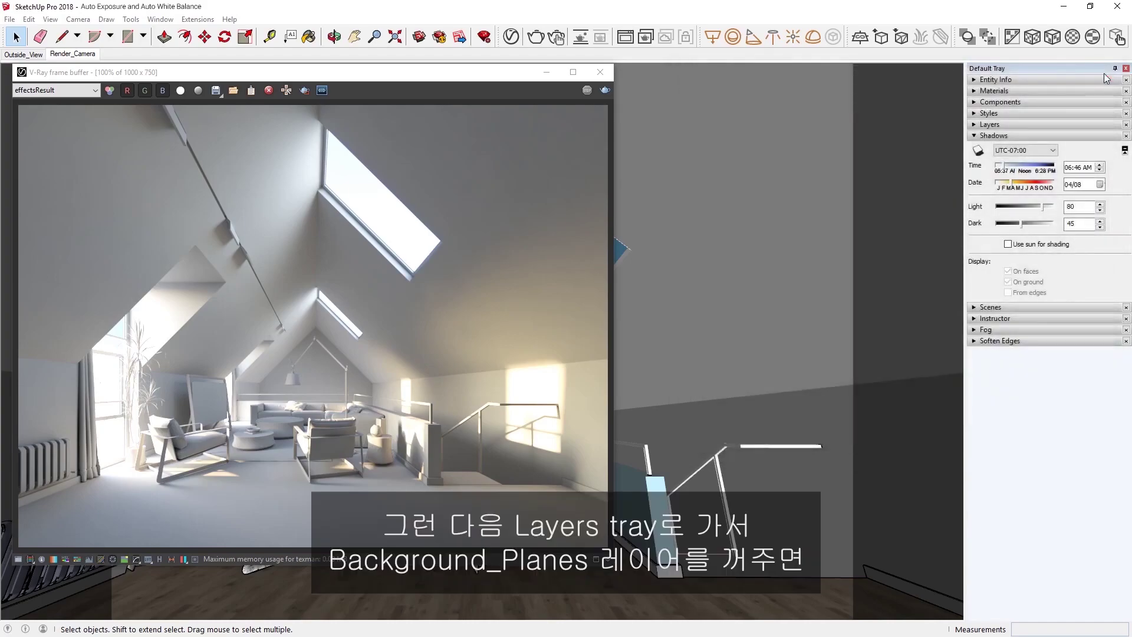
pyautogui.click(1038, 123)
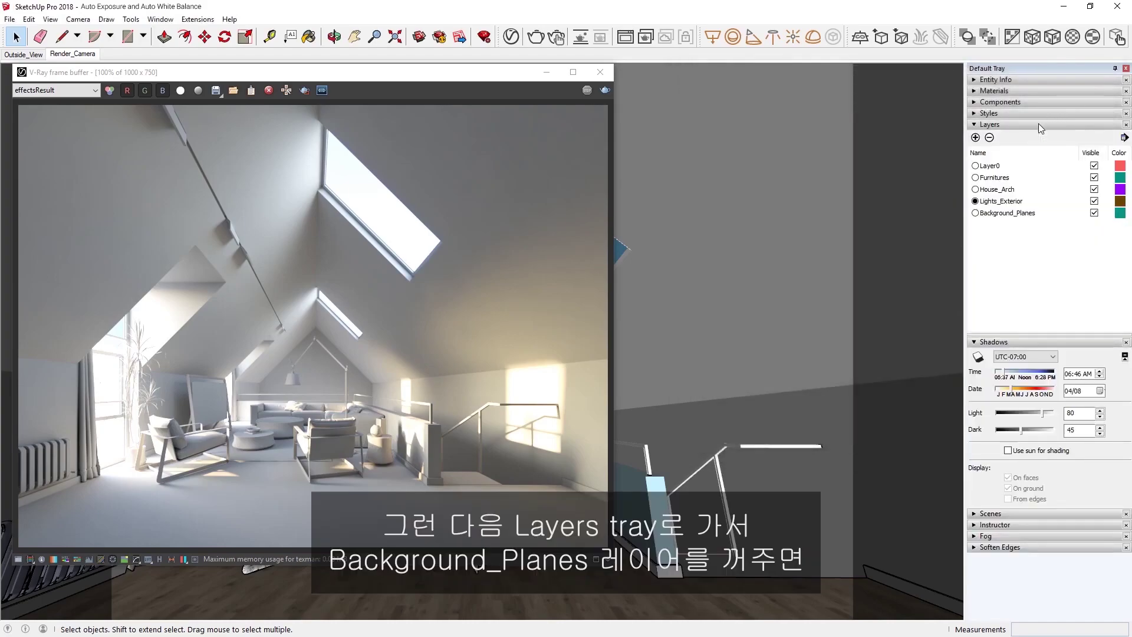
pyautogui.click(1094, 215)
pyautogui.click(1094, 216)
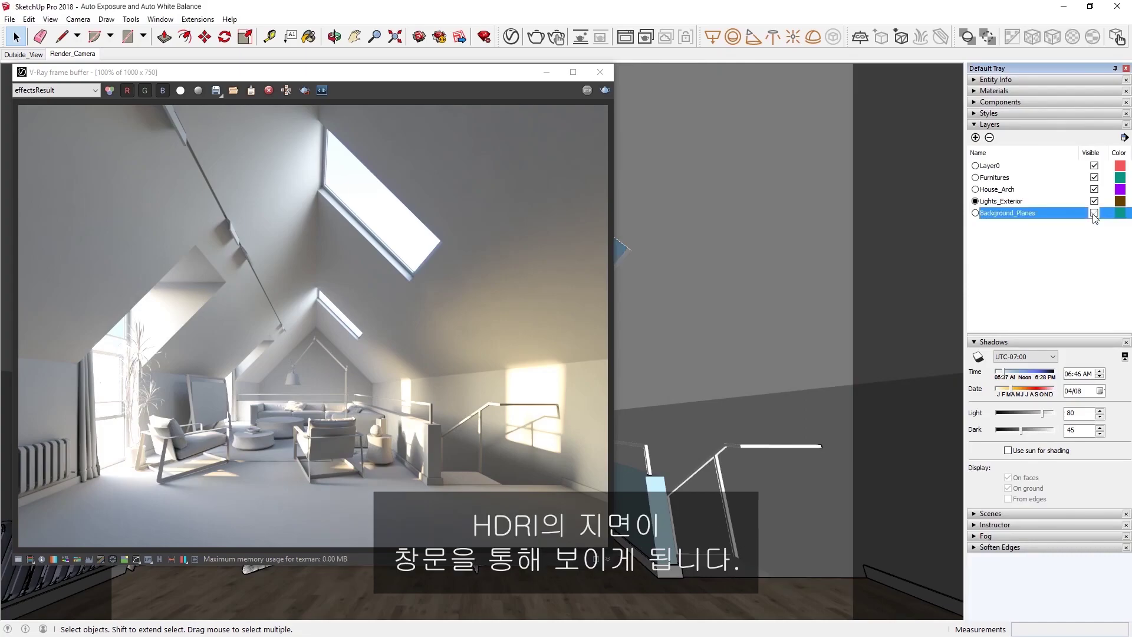
# Reopen the V-Ray Asset Editor and render the attic under the HDRI sphere dome
pyautogui.click(512, 37)
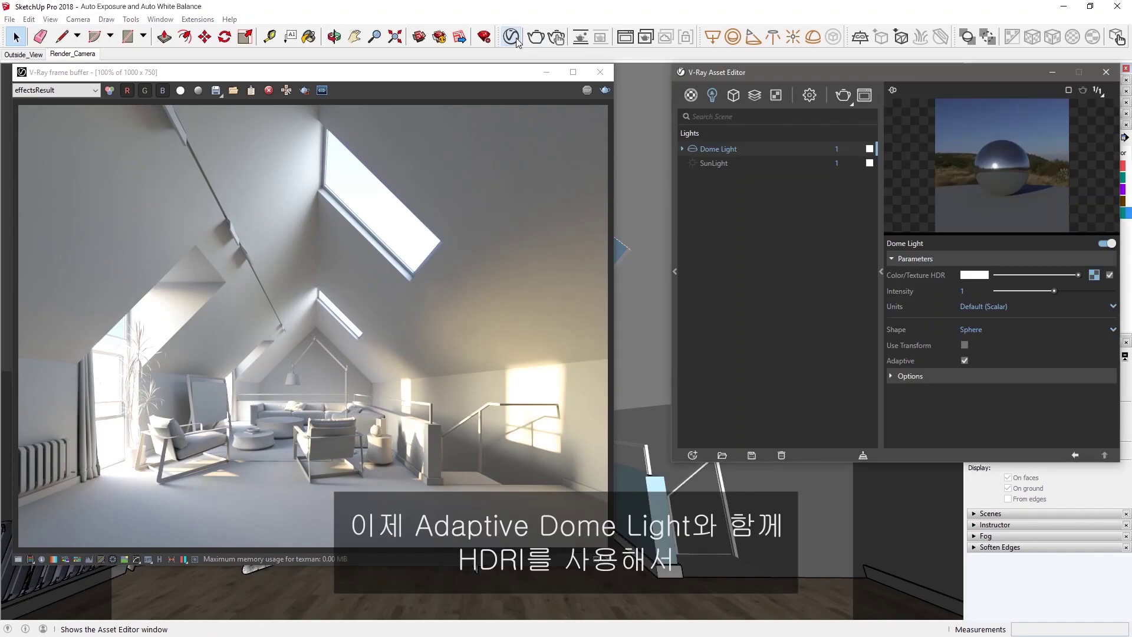
pyautogui.click(843, 100)
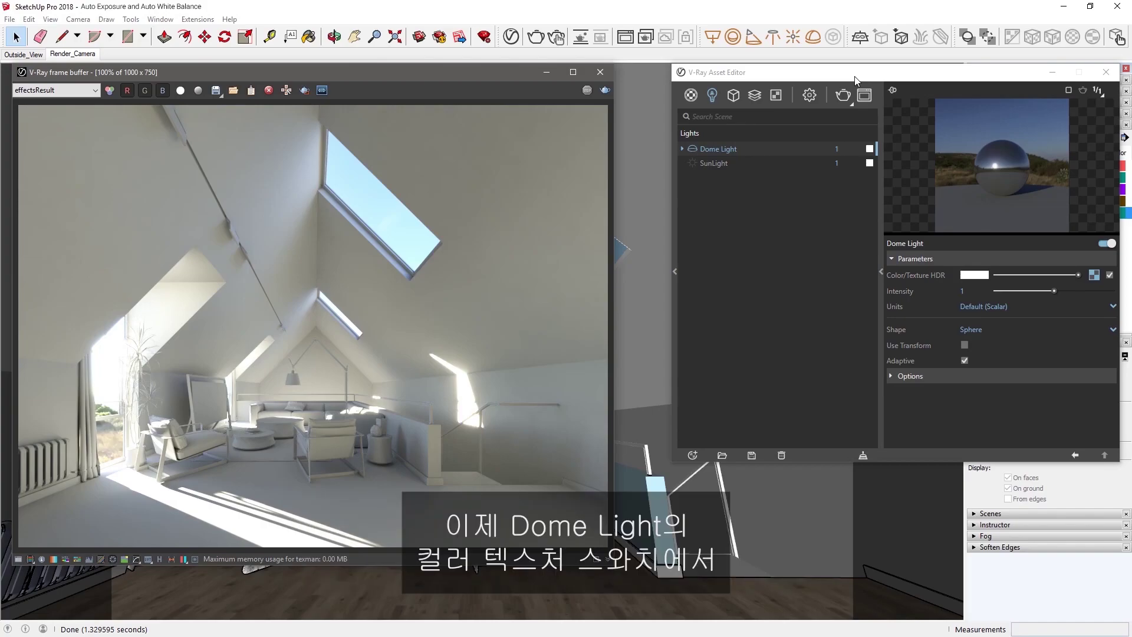
# Replace the dome bitmap with HDRI_02.hdr and set its horizontal rotation to 60
pyautogui.click(1093, 275)
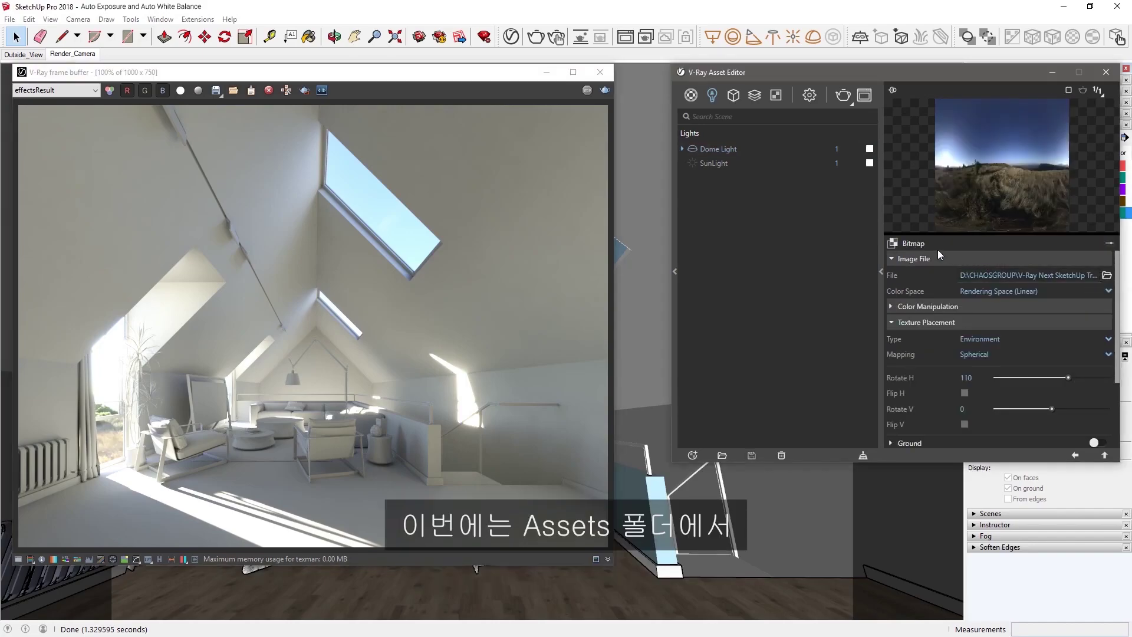
pyautogui.click(892, 243)
pyautogui.click(903, 248)
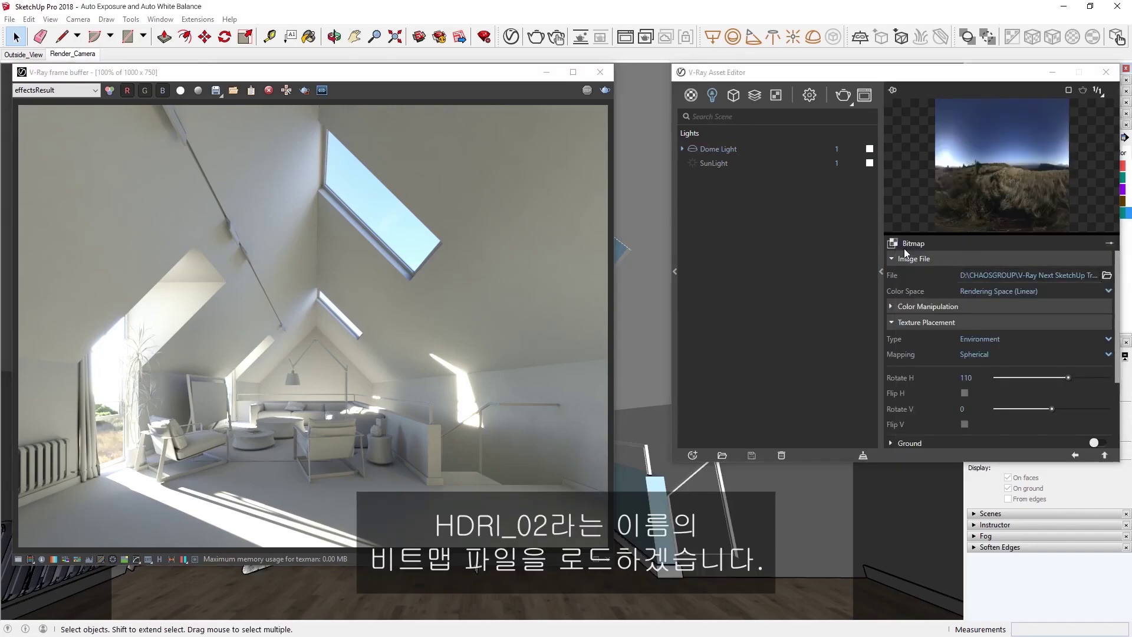
pyautogui.scroll(-2, 716, 287)
pyautogui.scroll(-1, 717, 287)
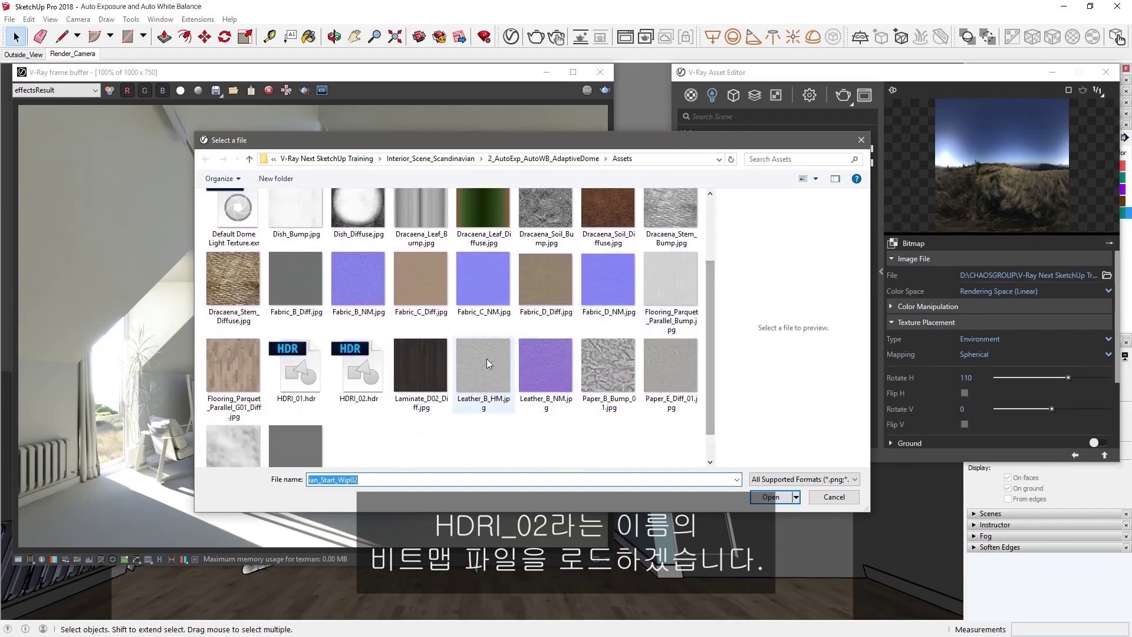
pyautogui.click(365, 369)
pyautogui.click(766, 498)
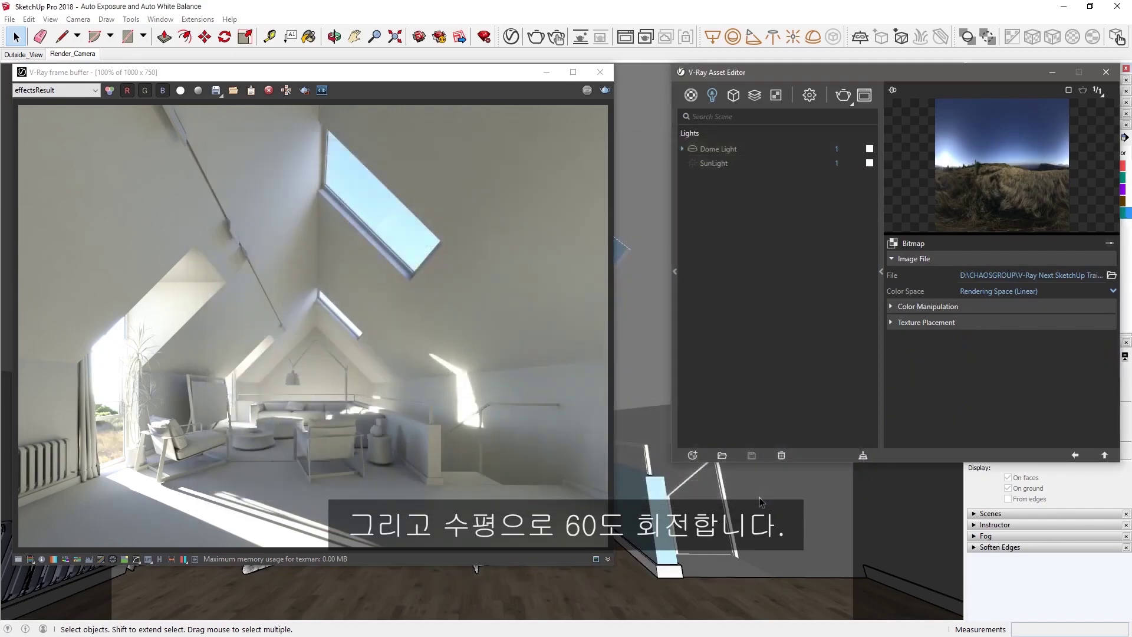
pyautogui.click(1059, 323)
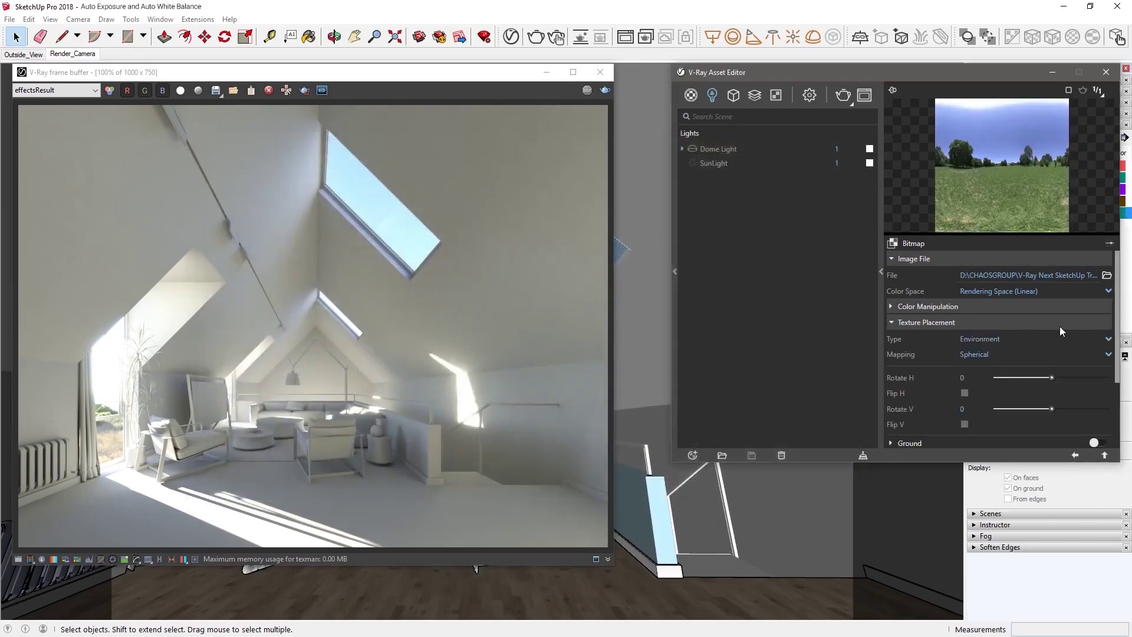
pyautogui.doubleClick(966, 377)
pyautogui.write('60')
pyautogui.press('Return')
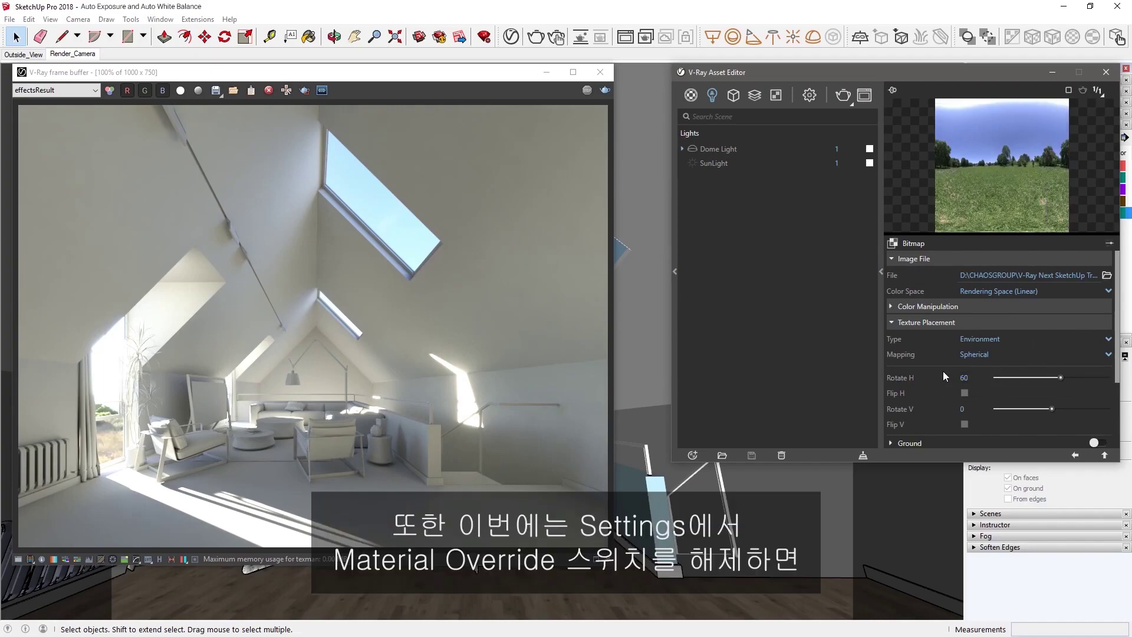
# Turn off Material Override in the render settings' Environment section
pyautogui.click(809, 95)
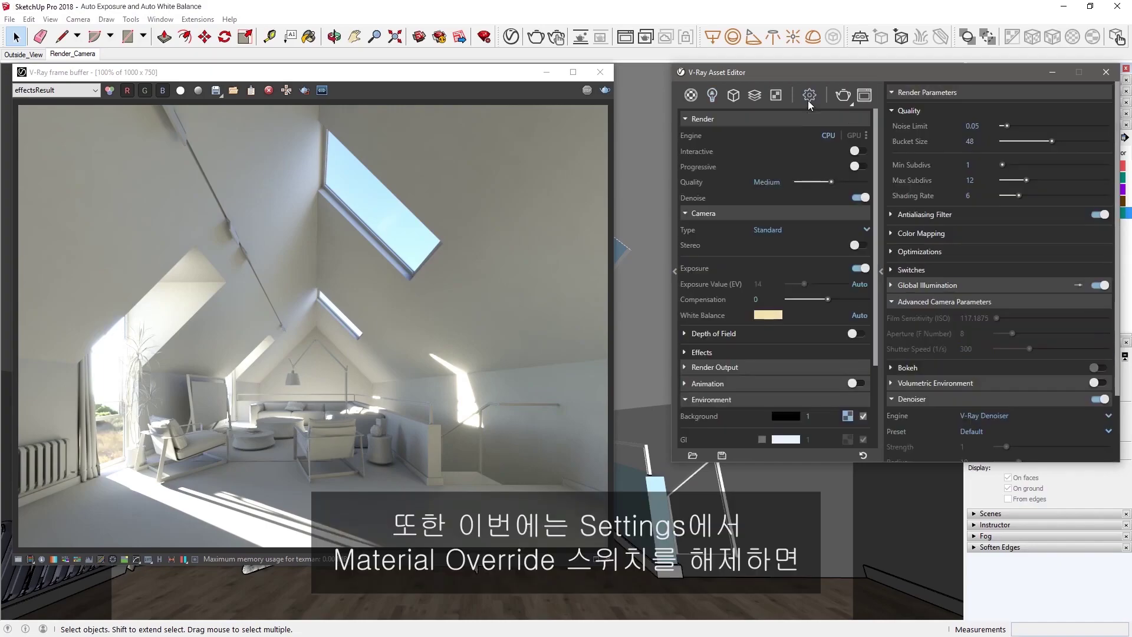
pyautogui.scroll(-3, 796, 371)
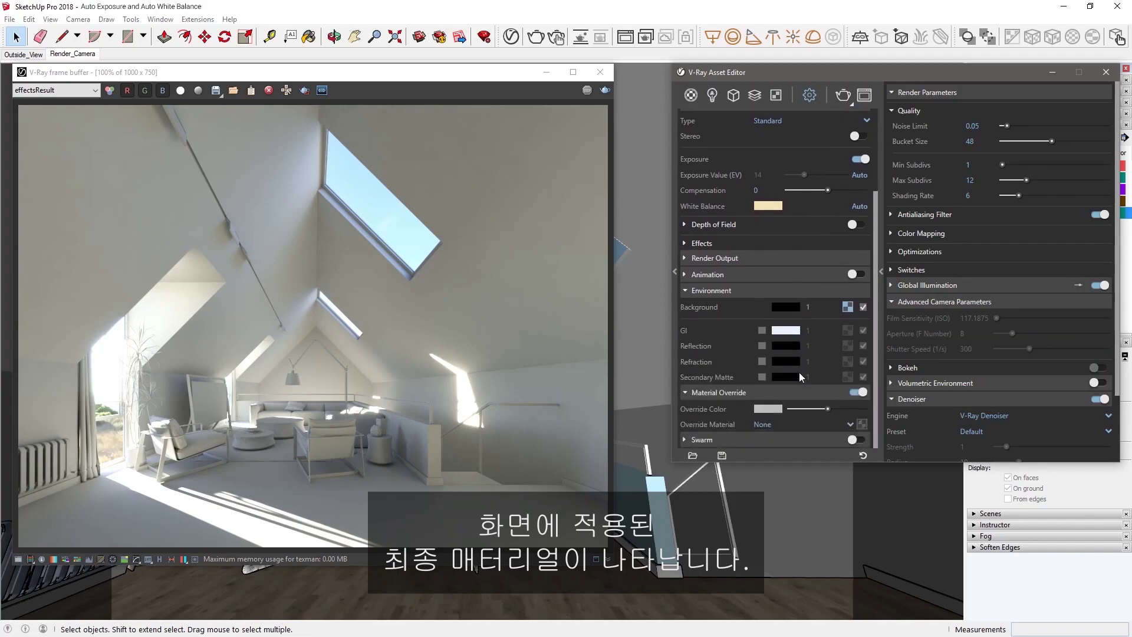
pyautogui.click(857, 392)
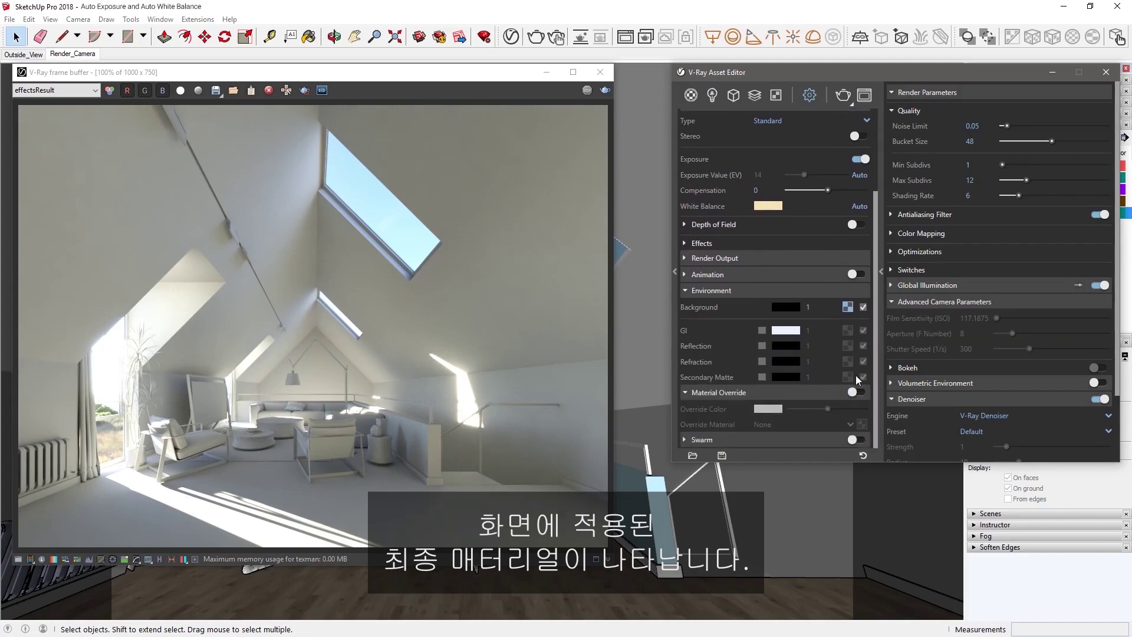
# Start a V-Ray render of the attic showing wooden floor, blue curtains and dark sofa
pyautogui.click(843, 99)
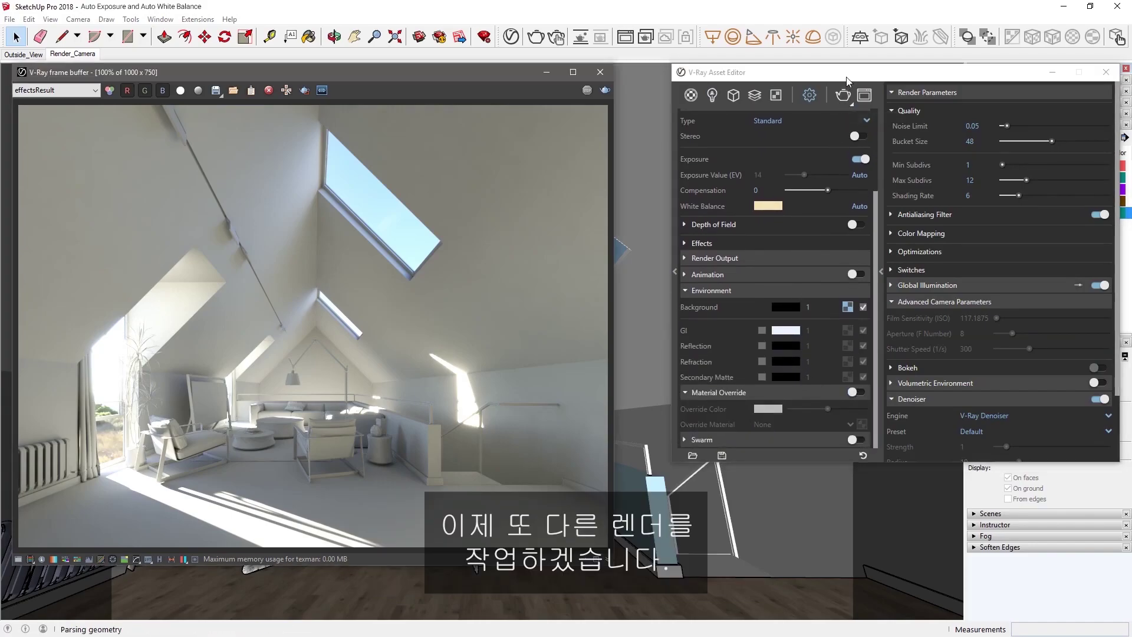